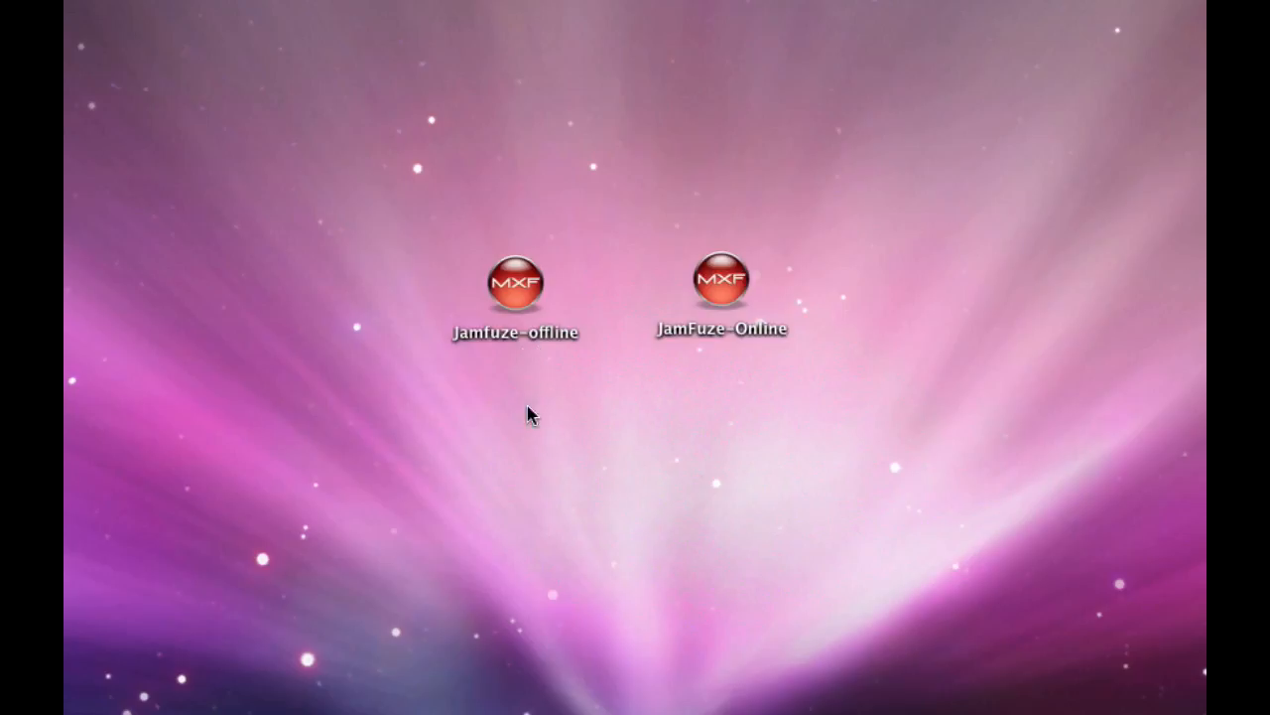
Open Jamfuze-offline, bring its settings dialog fully into view and set the output size to SD
double_click(518, 285)
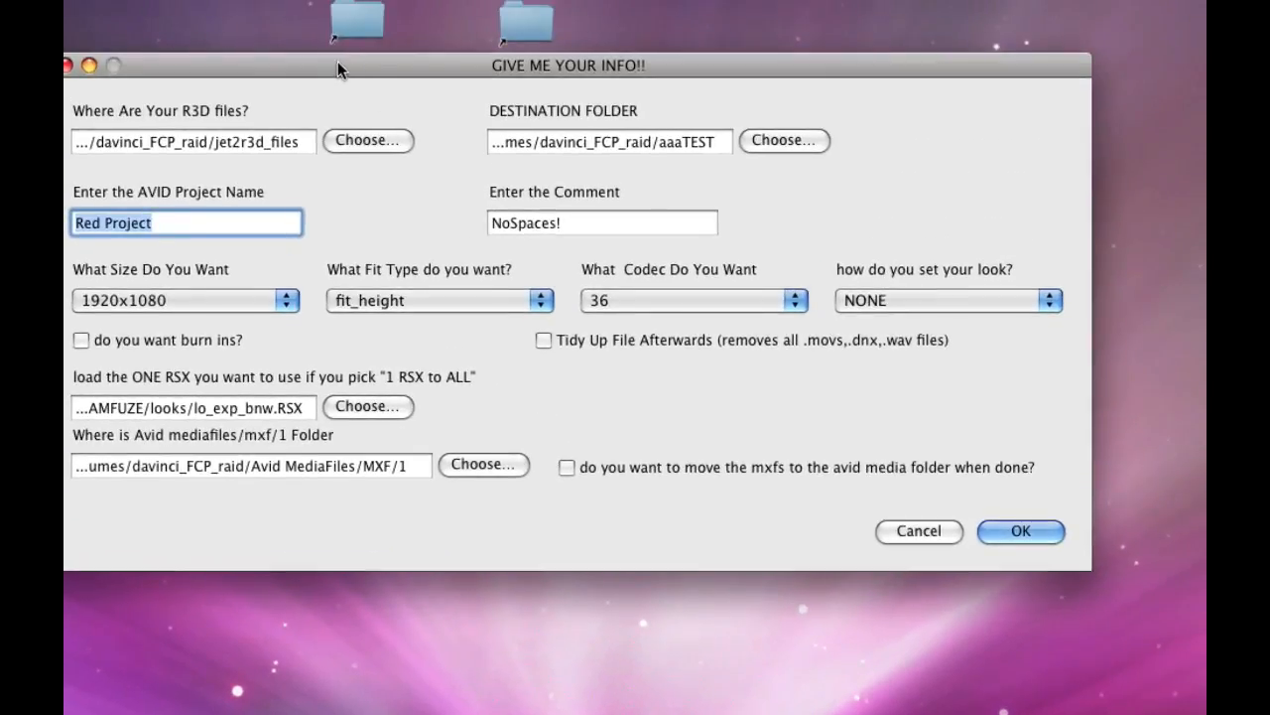
drag(335, 61, 415, 115)
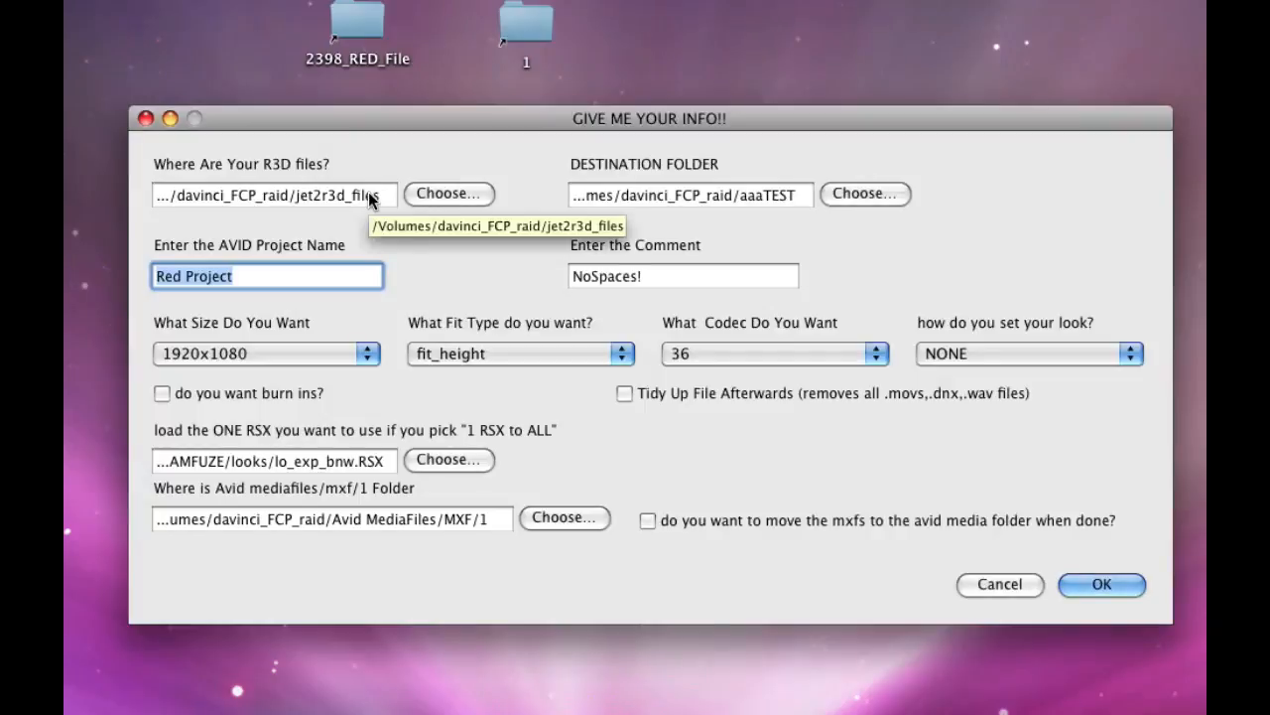
click(361, 353)
click(354, 376)
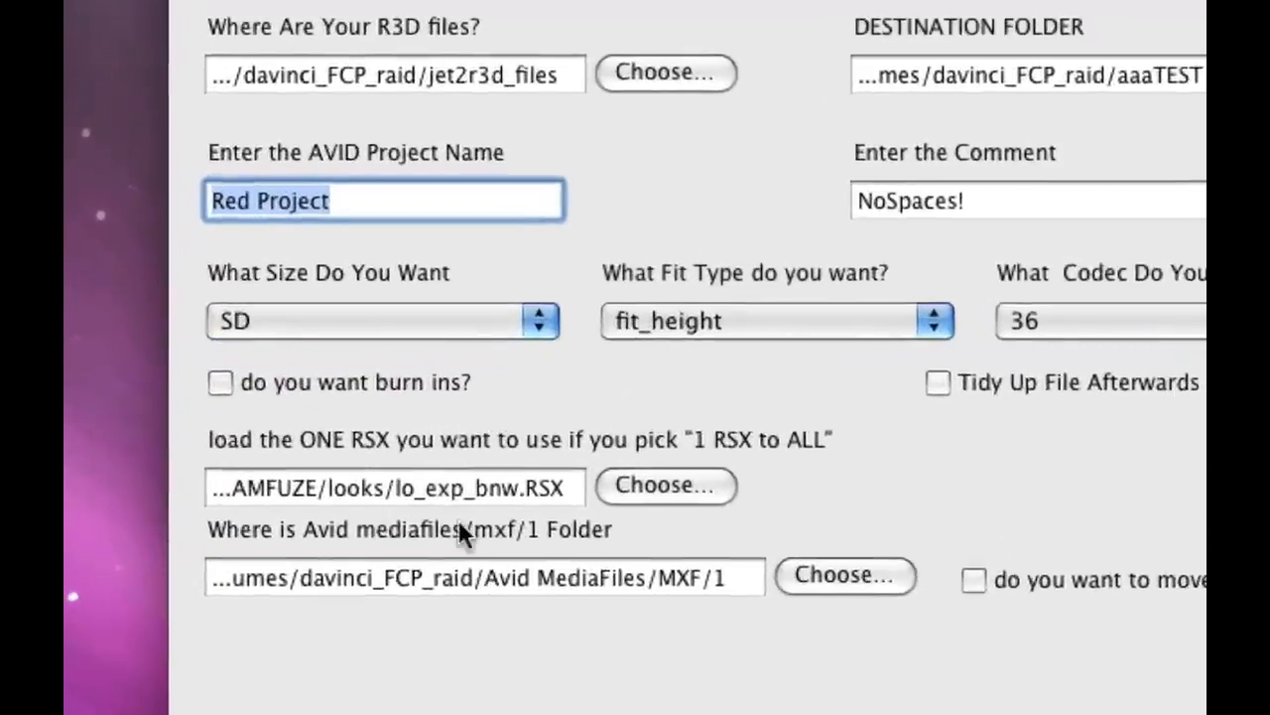
click(738, 353)
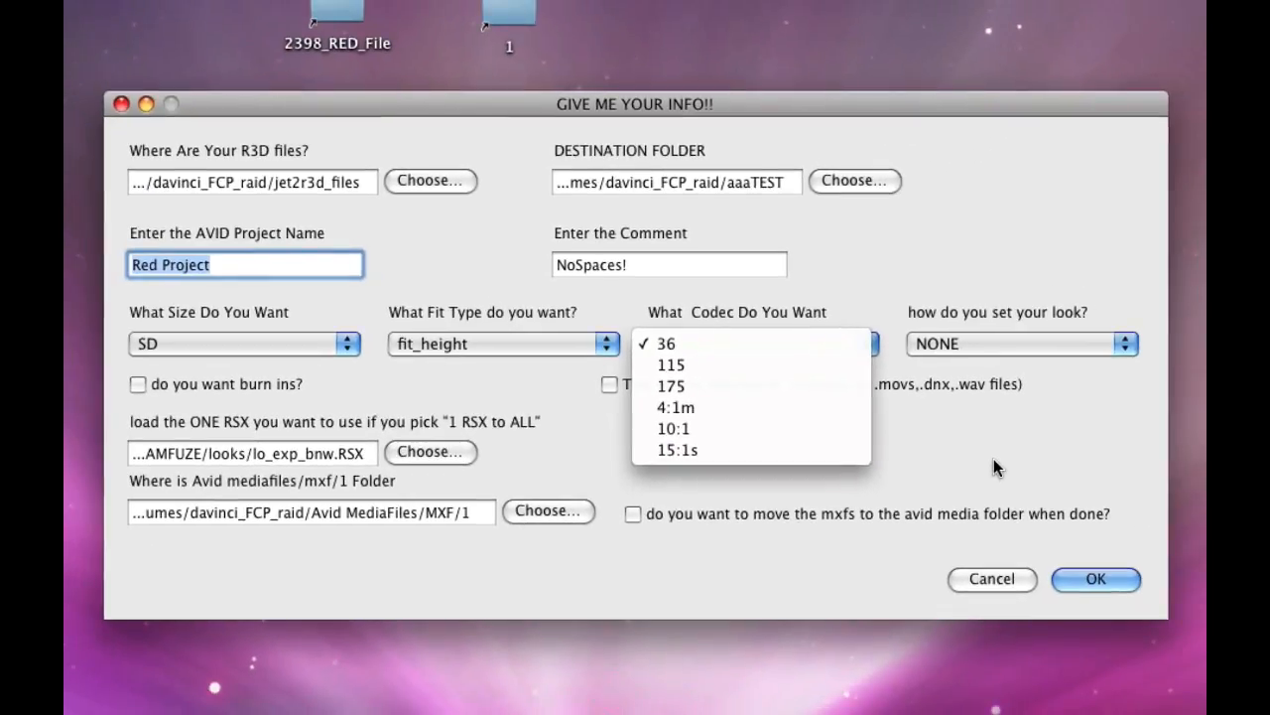
click(1049, 535)
Choose the jamie_ale_test folder on the davinci_FCP_raid drive as the location of the R3D files
click(441, 179)
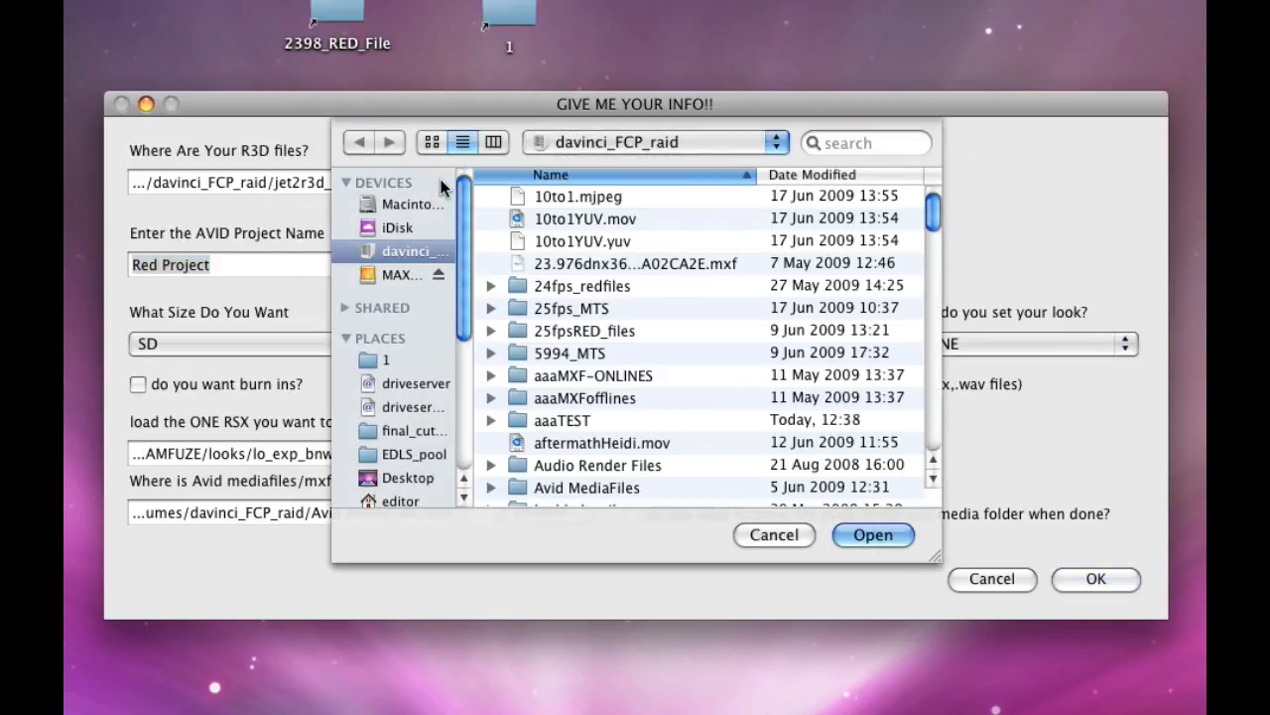
click(617, 266)
key(j)
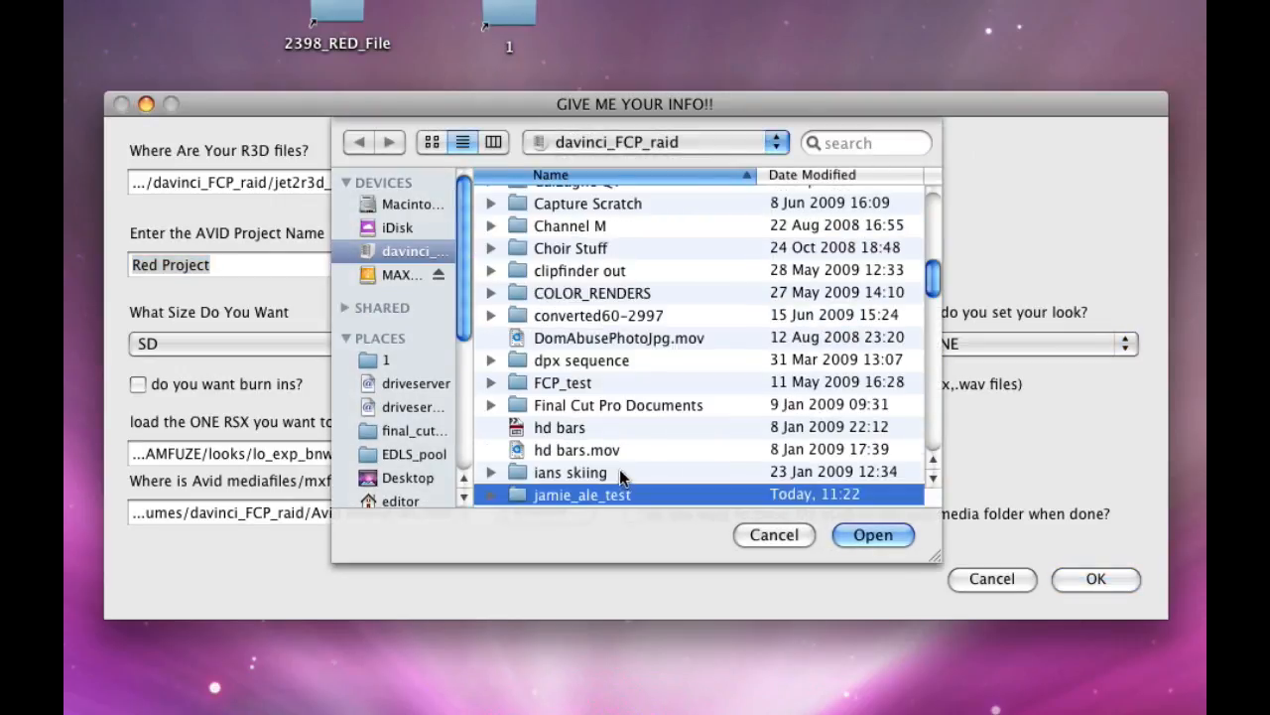
double_click(519, 492)
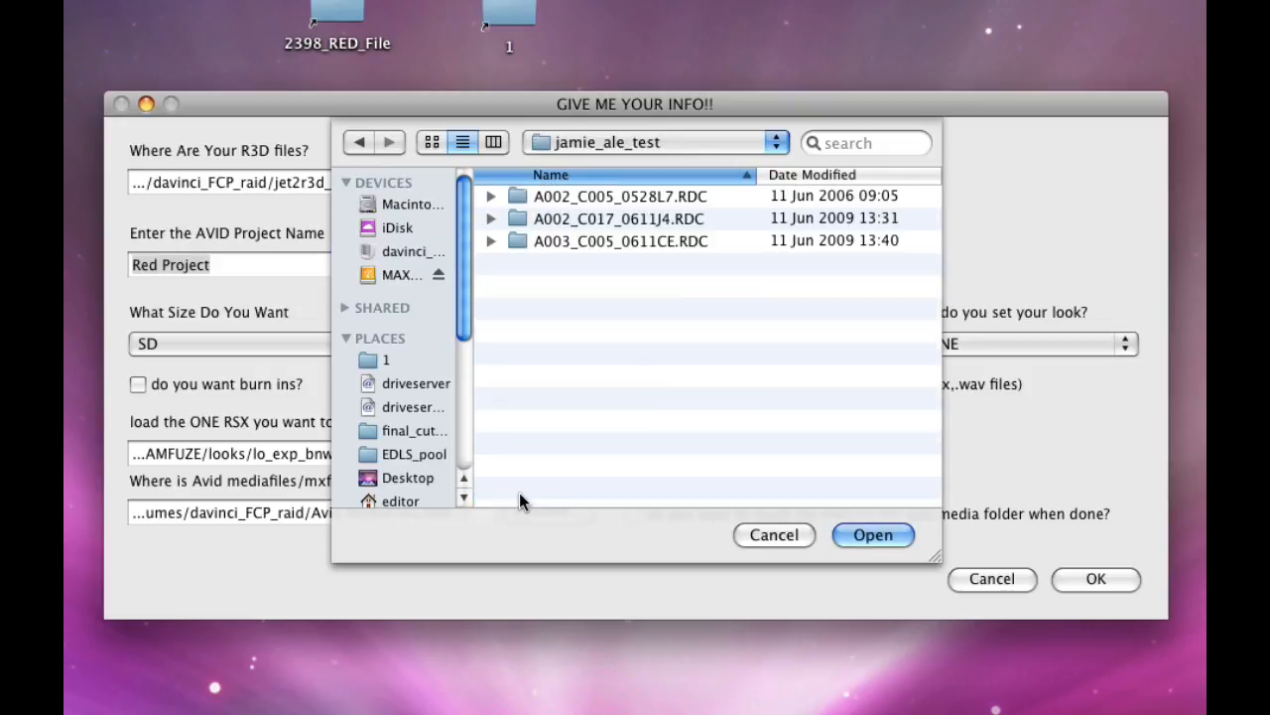
click(877, 535)
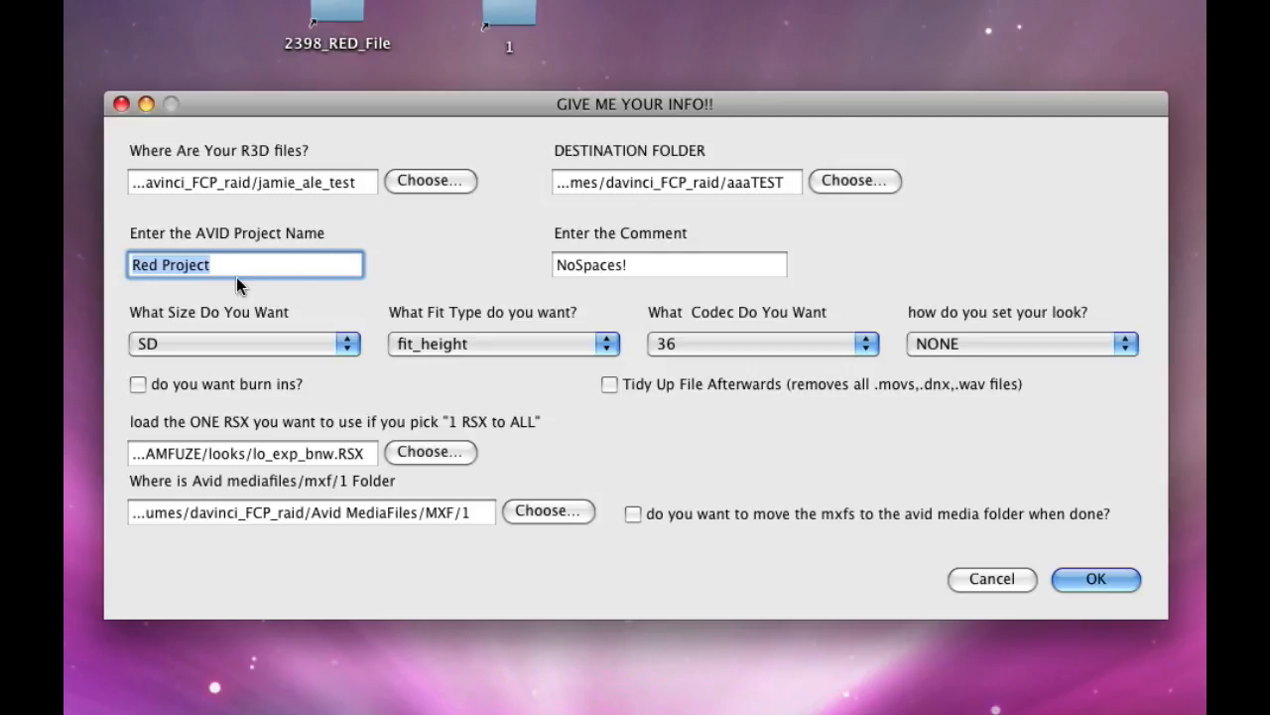
Enter weeeee as the Avid project name and set the codec to 15:1s, keeping the SD size
text(weeeee)
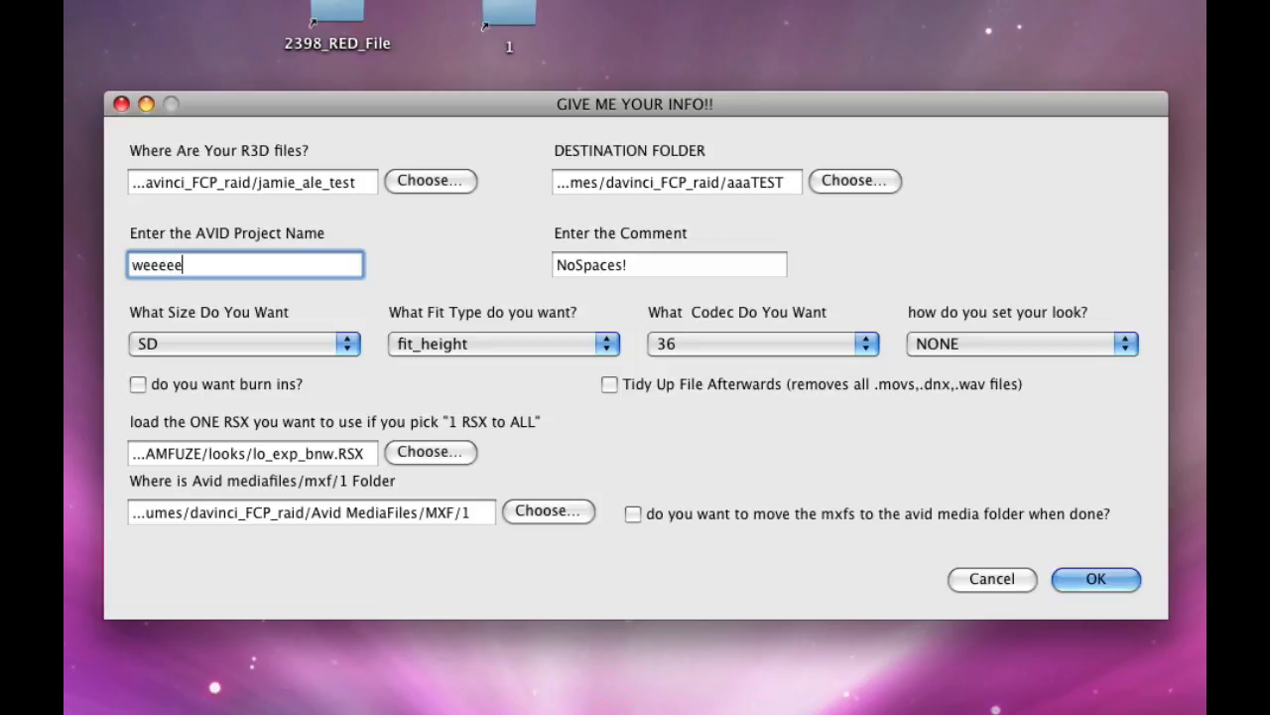
click(303, 342)
click(302, 343)
click(711, 342)
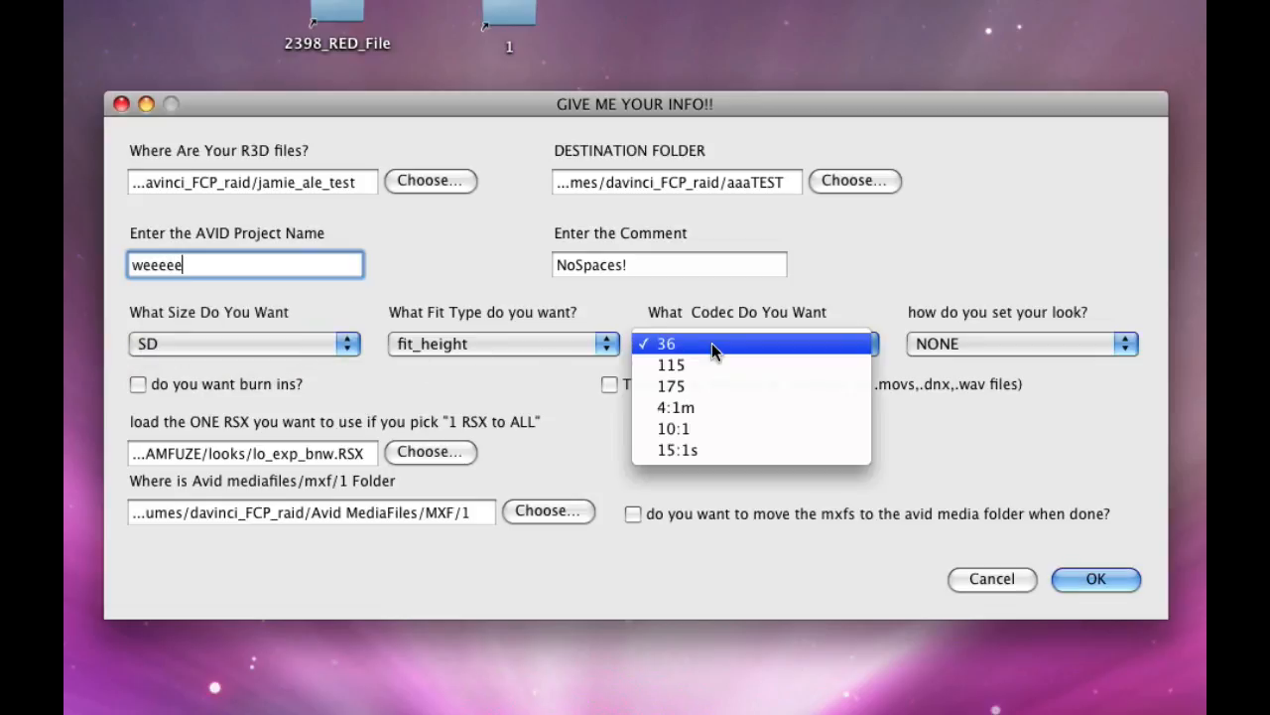
click(720, 453)
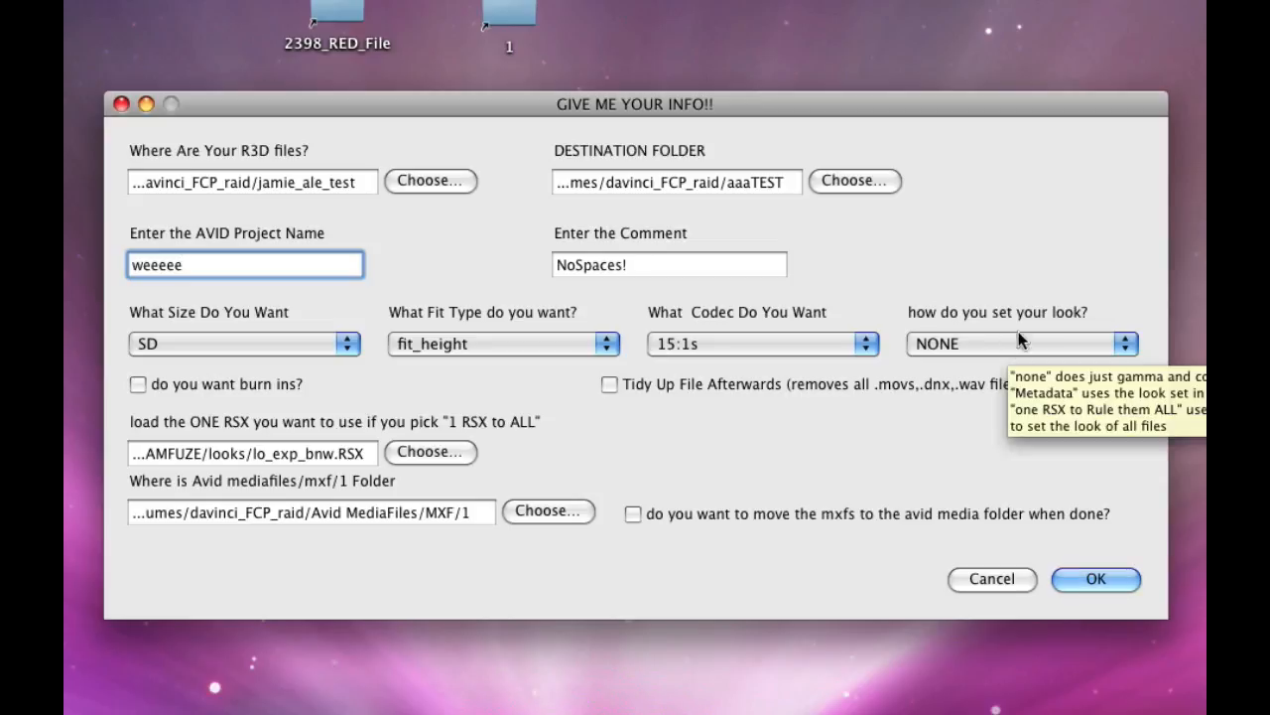
Enable burn-ins, file tidy-up and moving the MXFs to the Avid media folder, and start the conversion
click(140, 384)
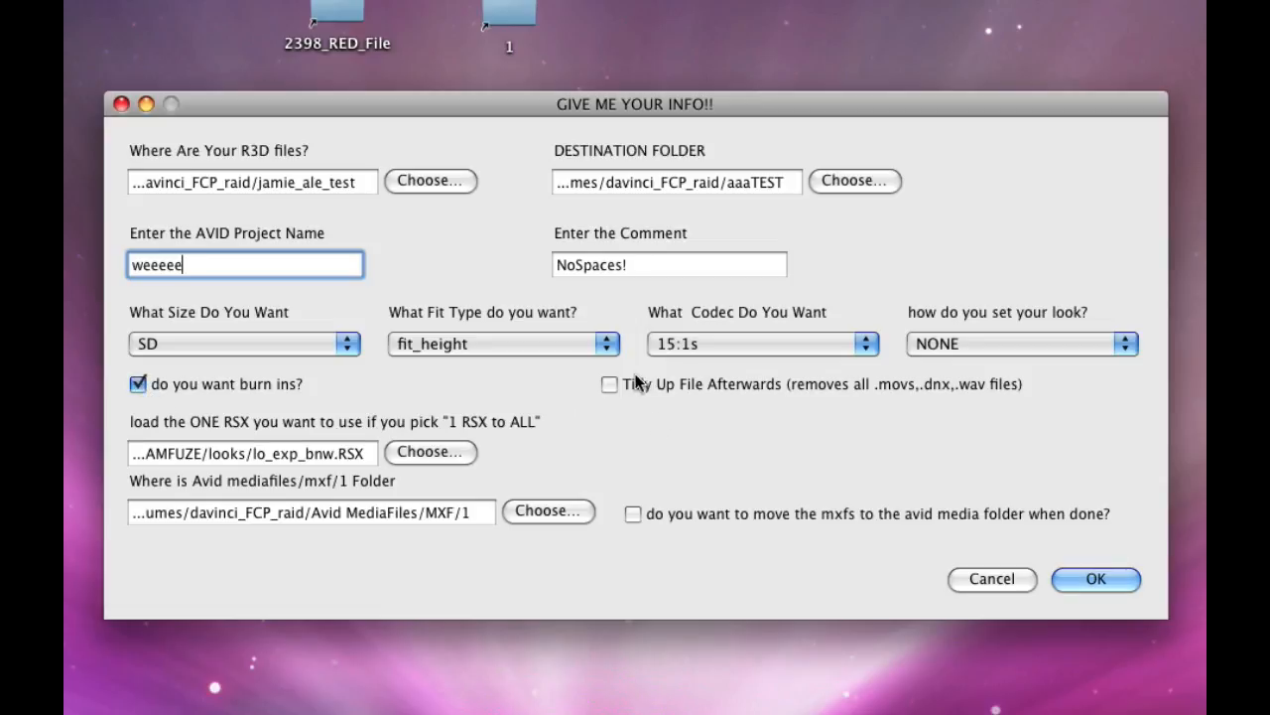
click(601, 387)
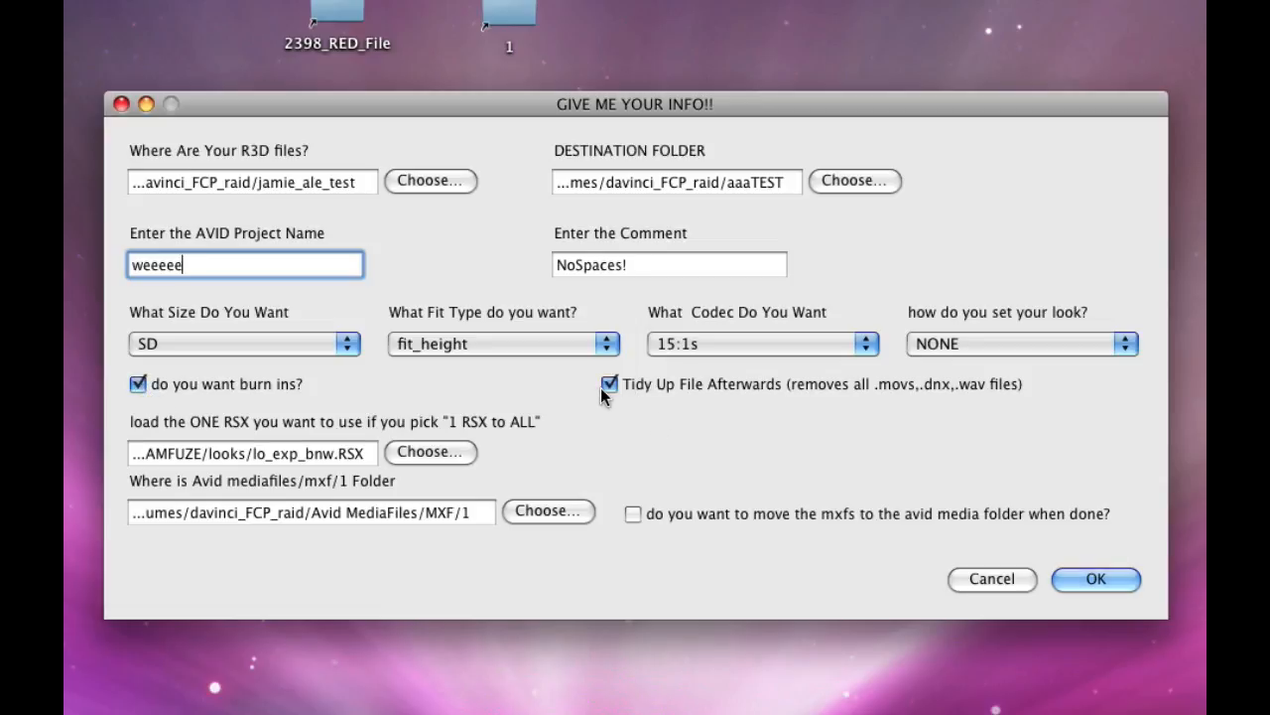
click(635, 516)
click(1085, 580)
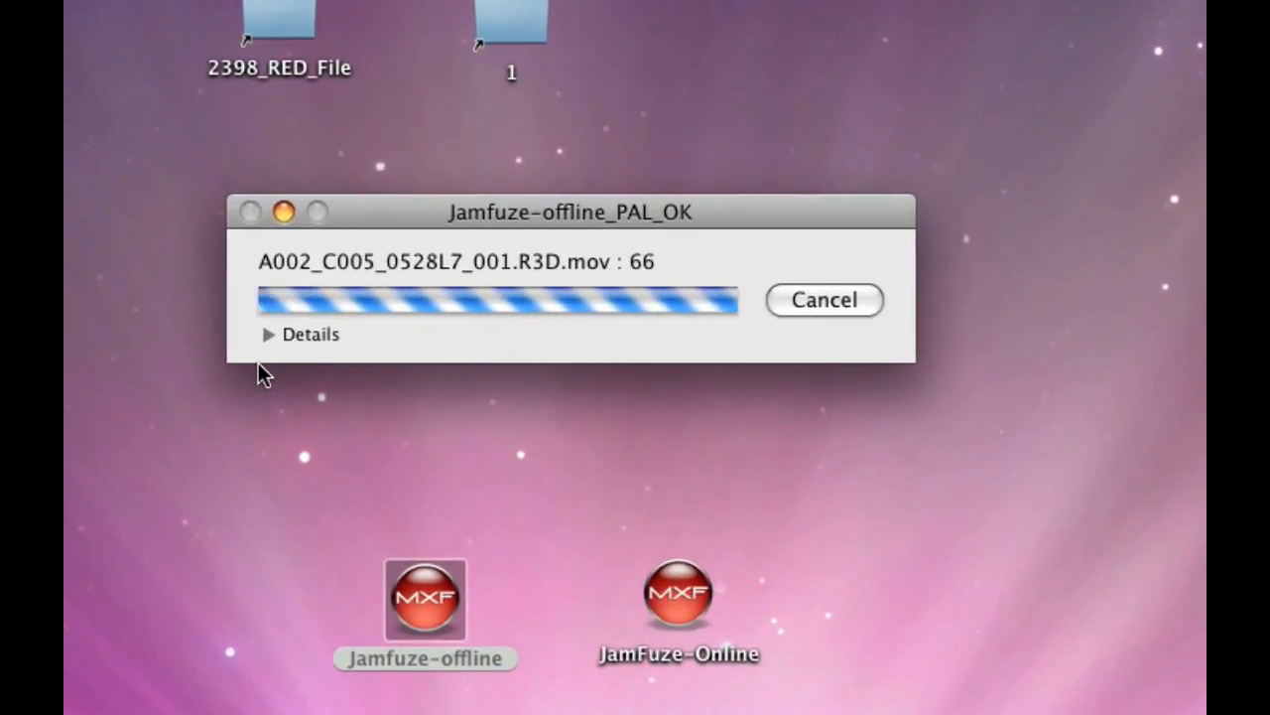
Check the details of the running Jamfuze offline conversion and collapse them again
click(267, 338)
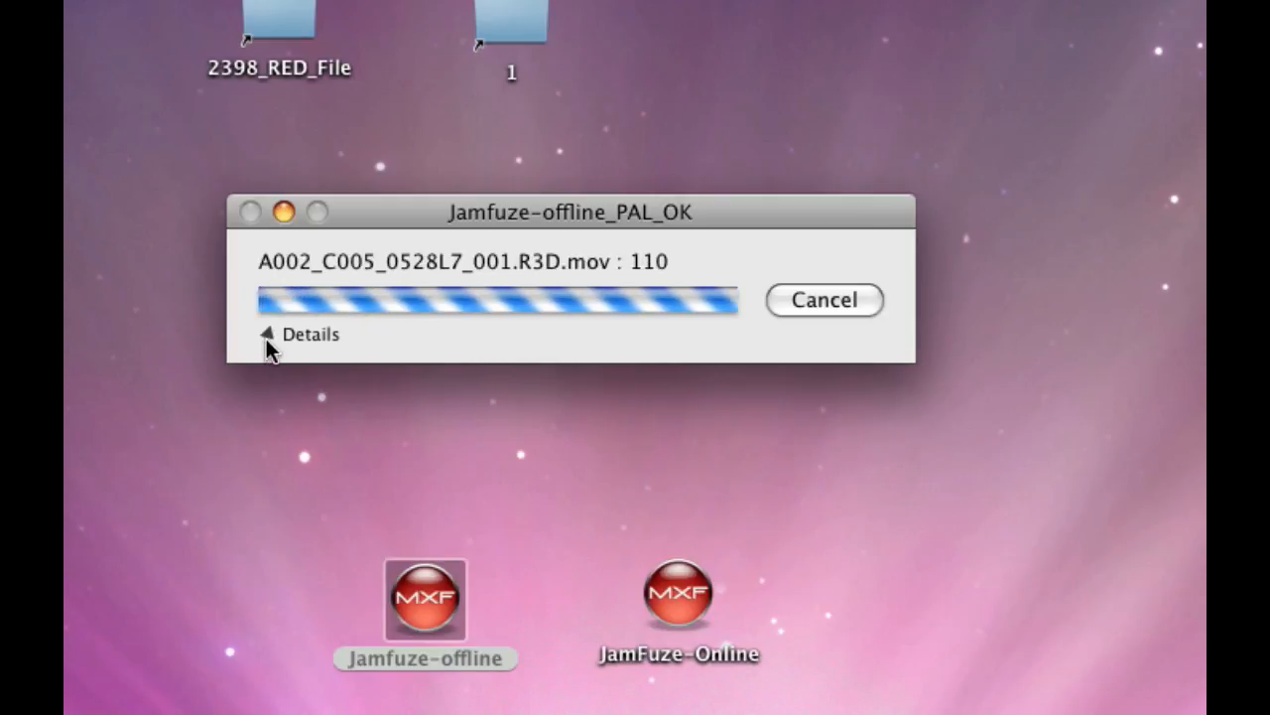
click(268, 337)
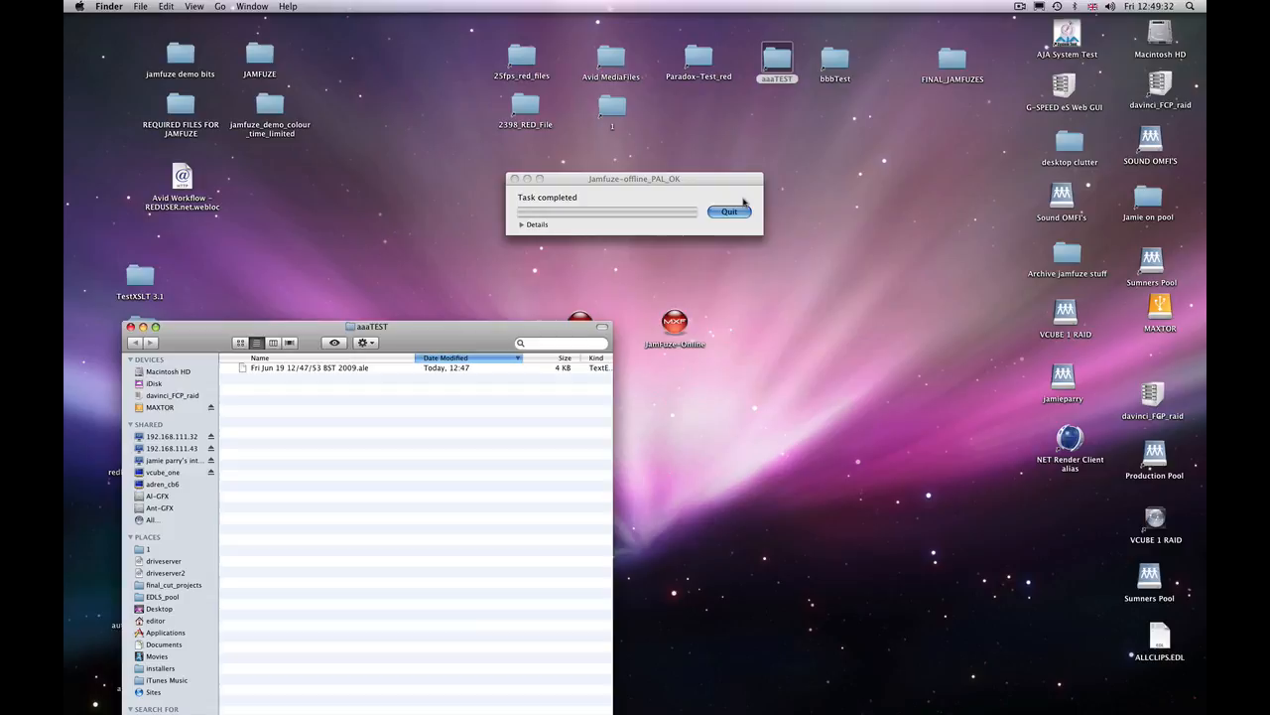
click(741, 210)
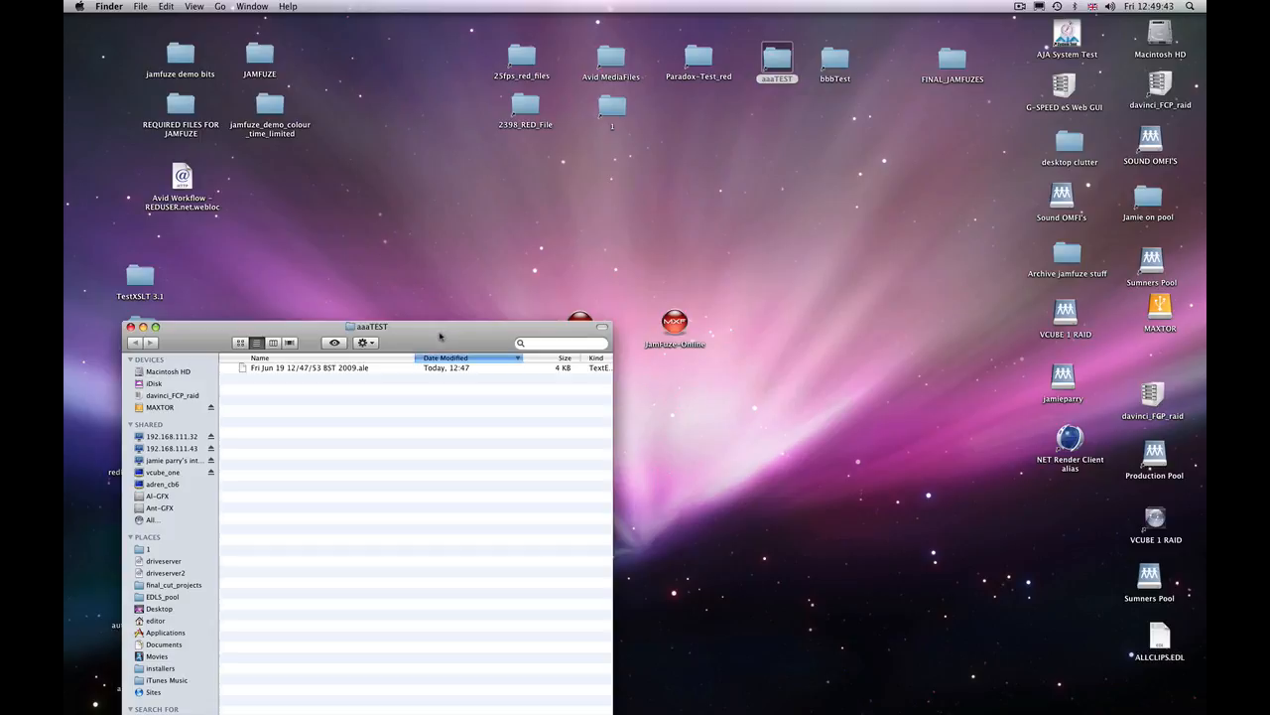
Move the aaaTEST folder window higher on the desktop, switch to Avid Media Composer and set the project type to 1080p/25
drag(436, 337, 481, 148)
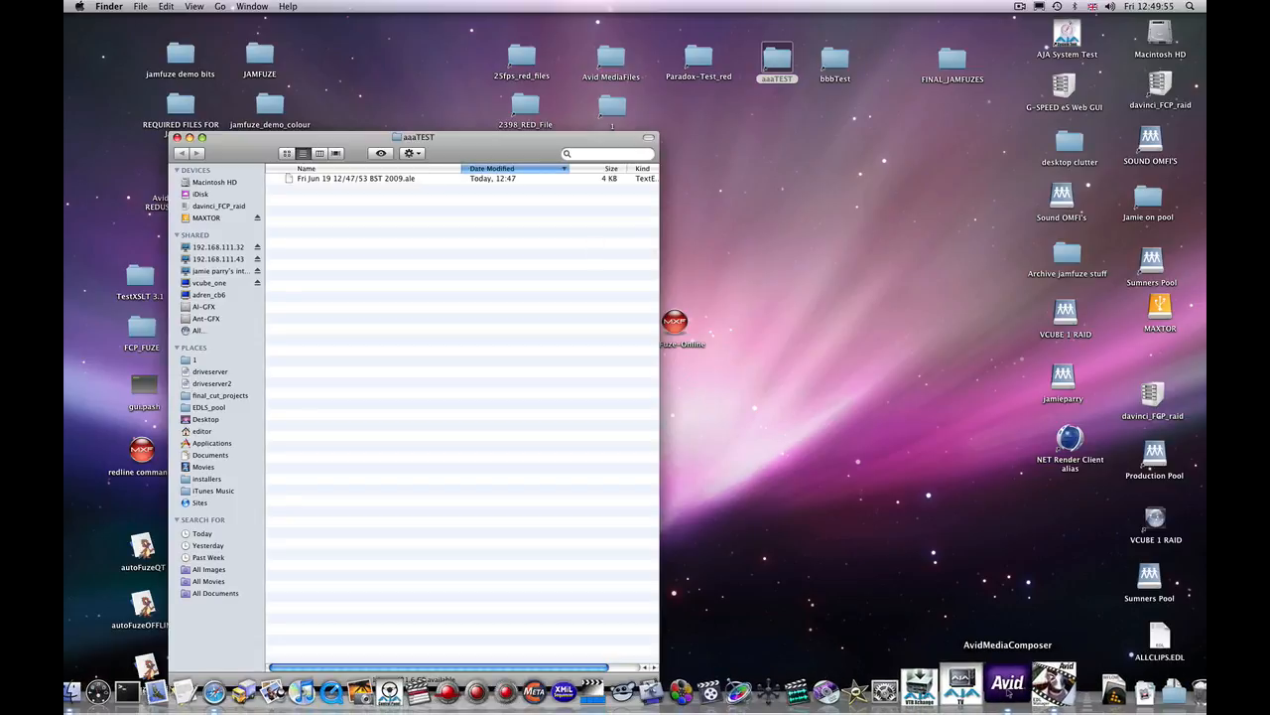
click(1007, 683)
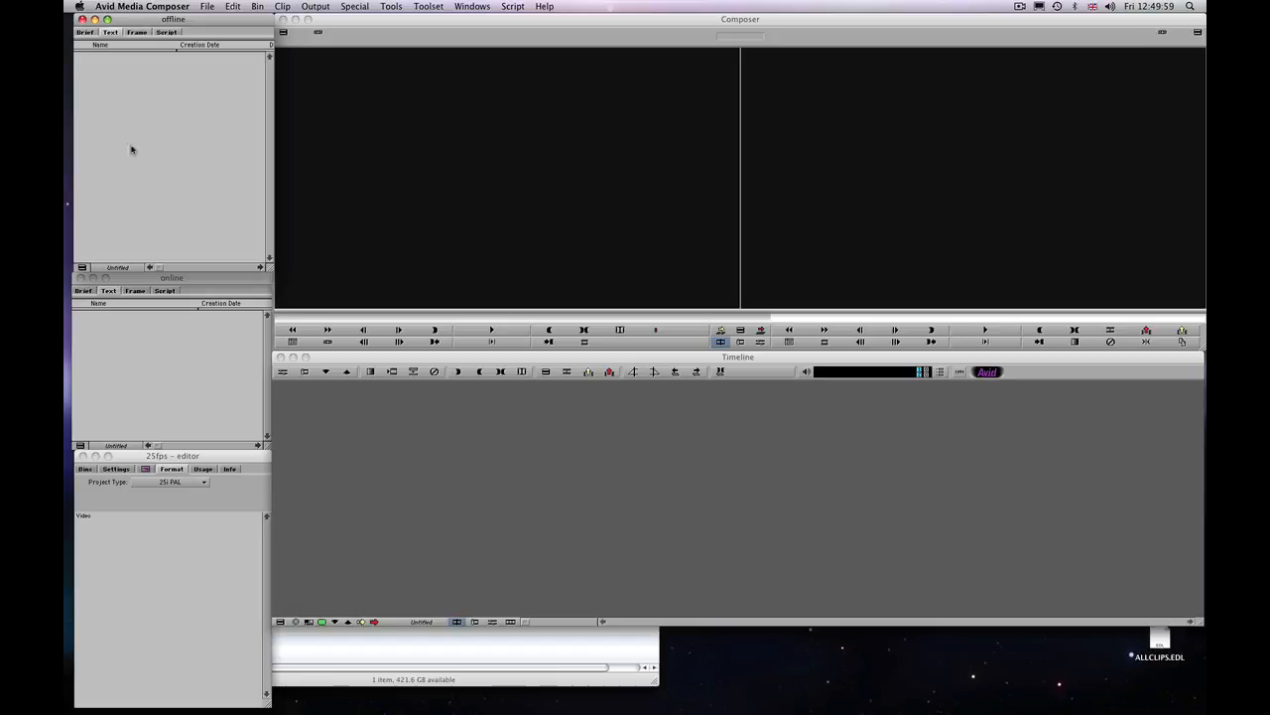
click(176, 482)
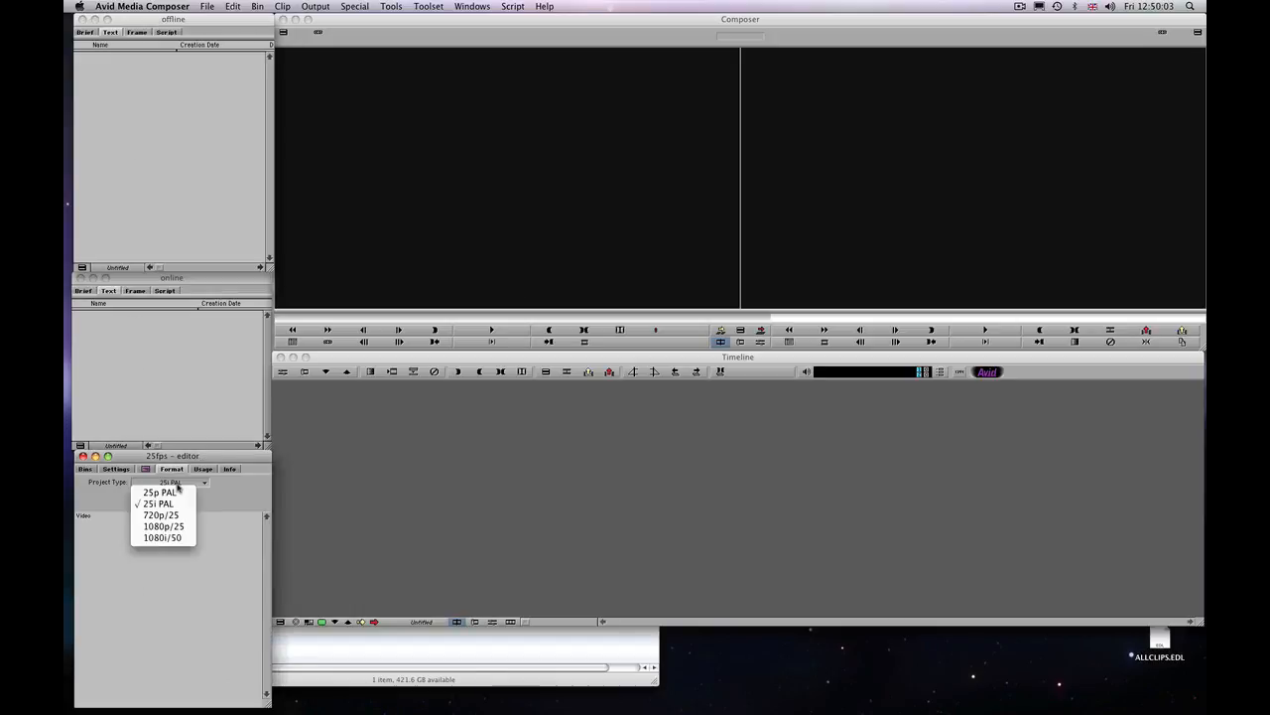
click(180, 529)
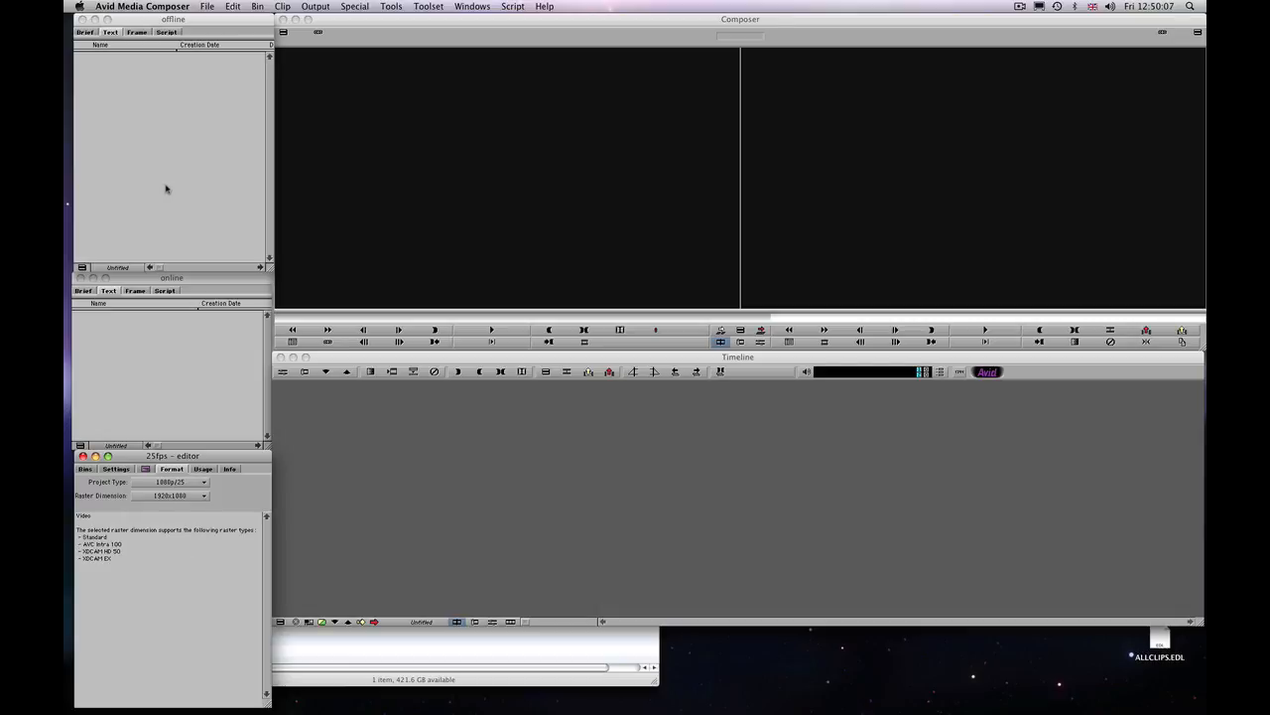
Import the .ale file from the aaaTEST folder into the offline bin and load clip A003_C005_0611CE.mov in the source monitor
click(369, 662)
drag(288, 179, 134, 107)
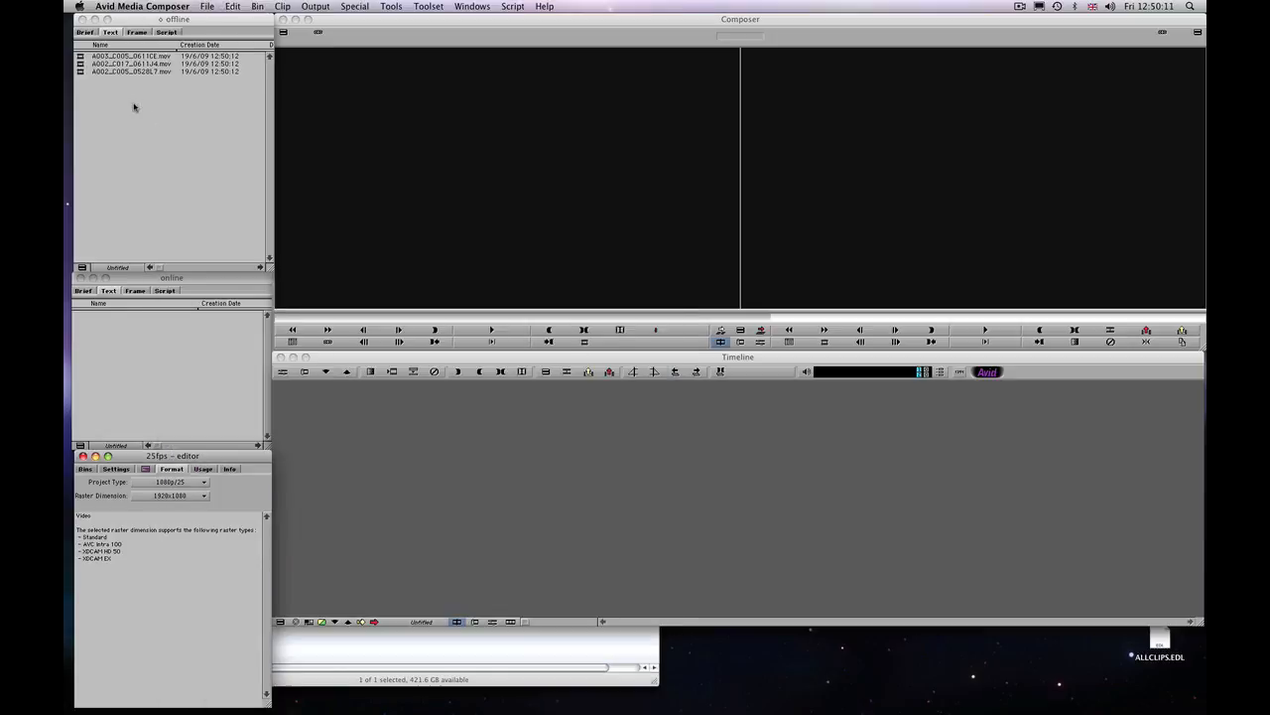
double_click(81, 57)
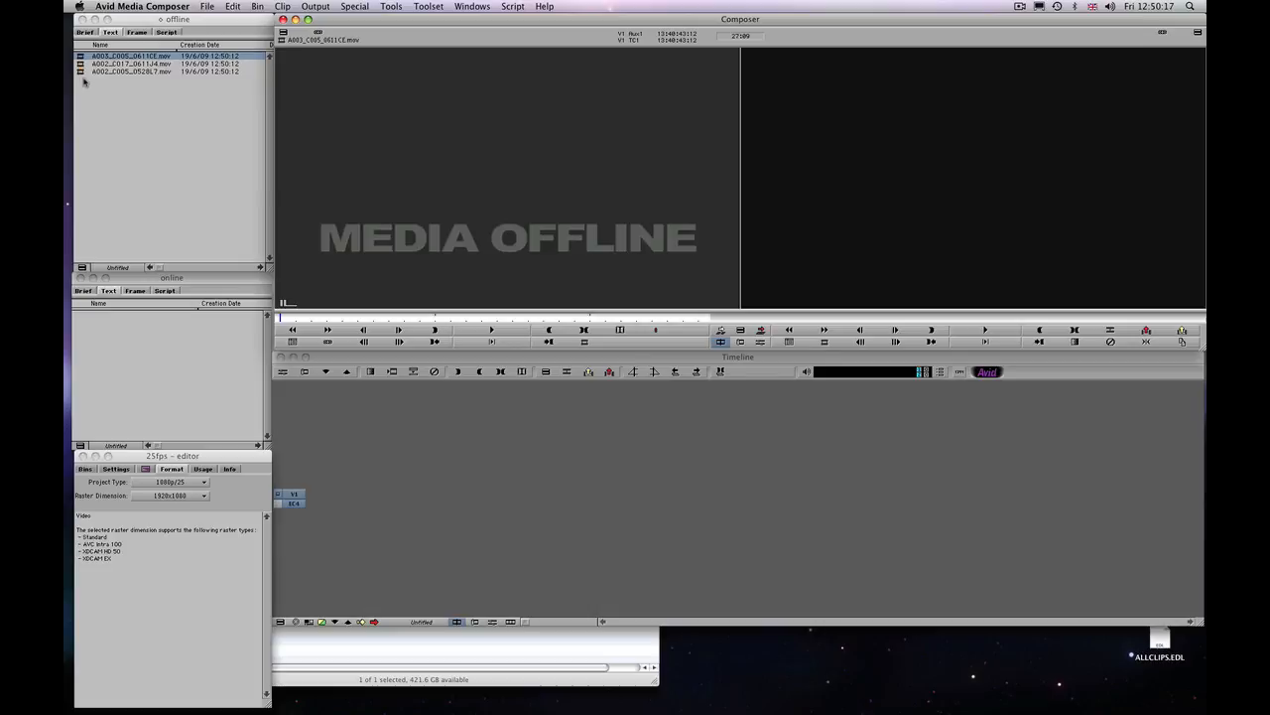
Relink all clips in the offline bin to any SD video format using the Most Compressed relink method
key(super+a)
right_click(82, 73)
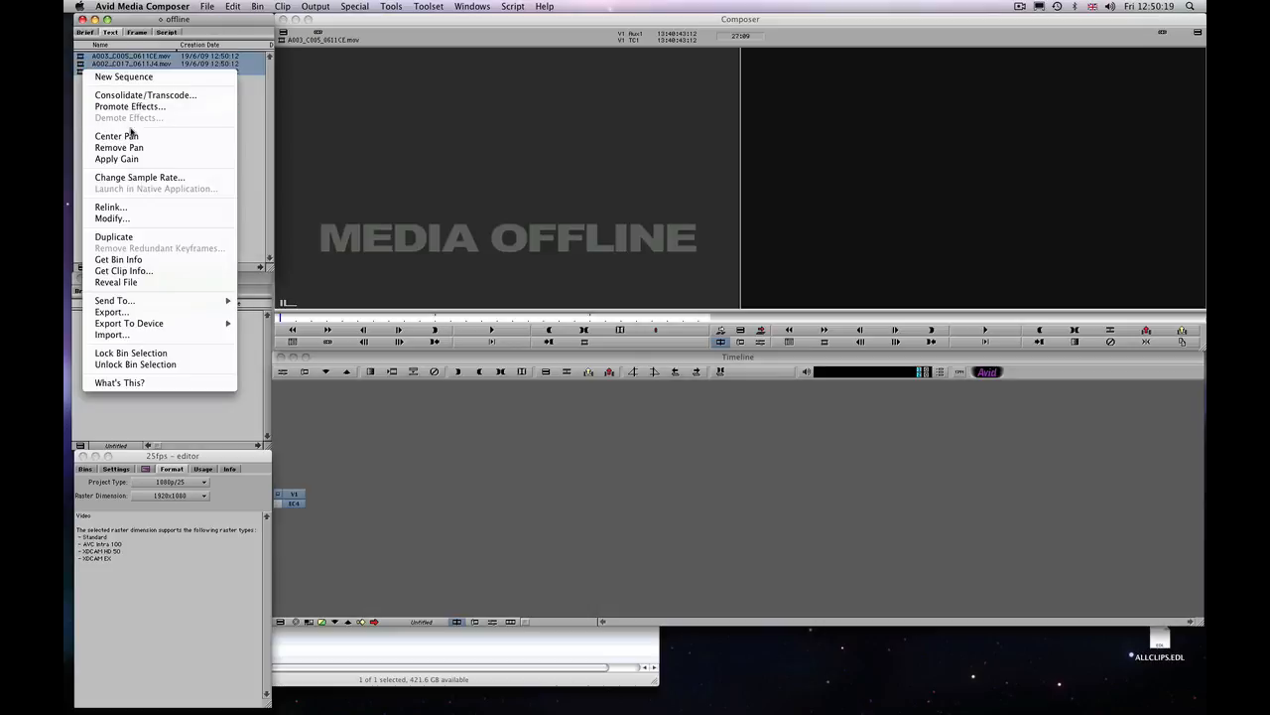
click(142, 206)
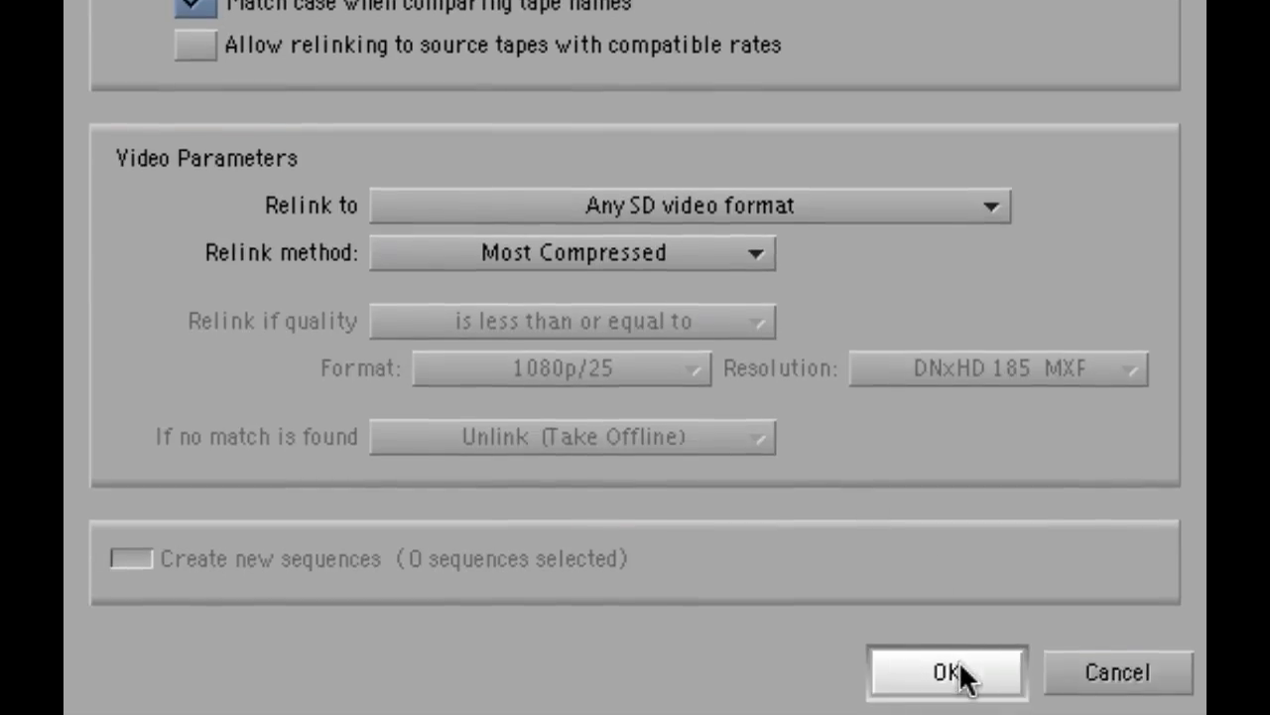
click(948, 673)
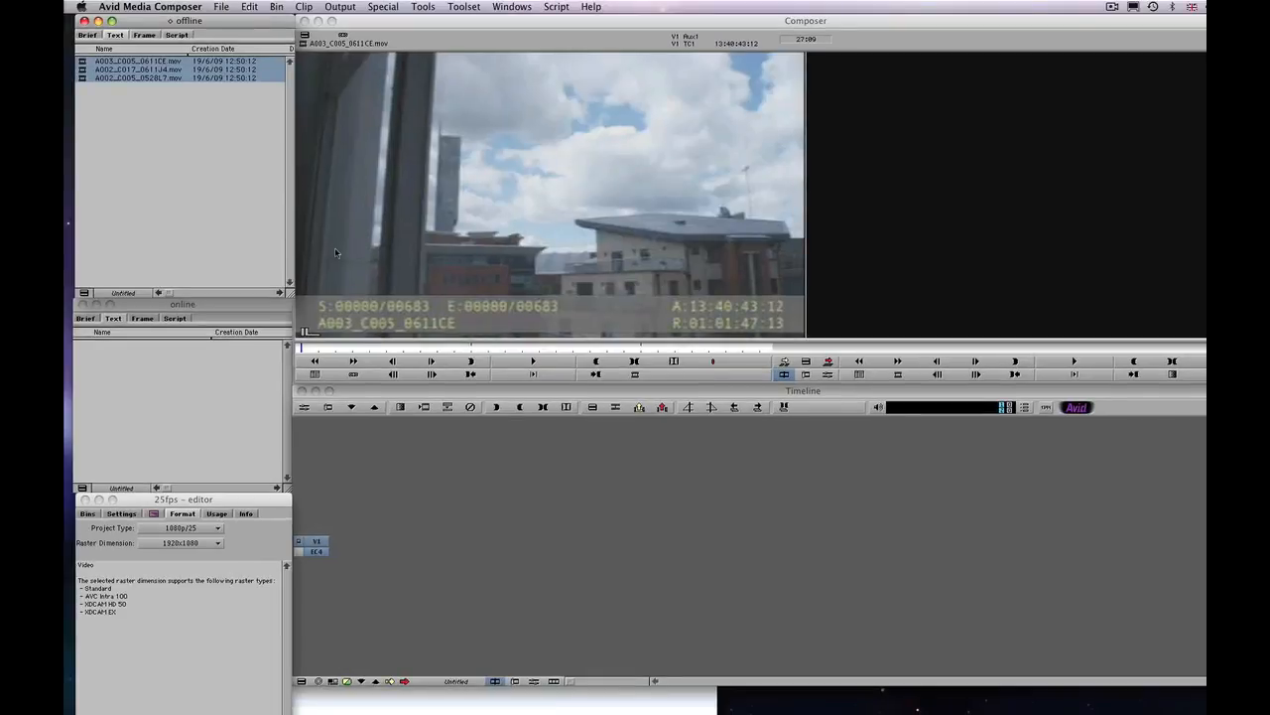
View each relinked offline clip in the source monitor and play part of A002_C005_0528L7.mov
click(94, 122)
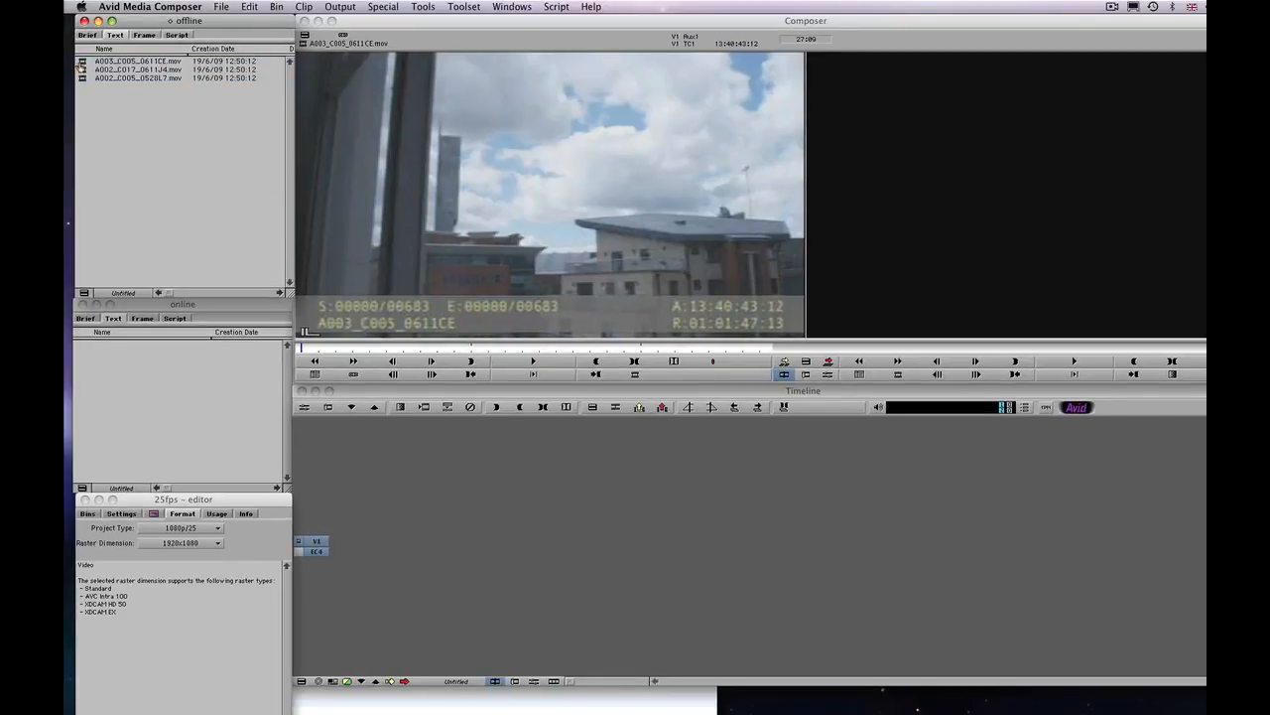
double_click(83, 62)
double_click(83, 71)
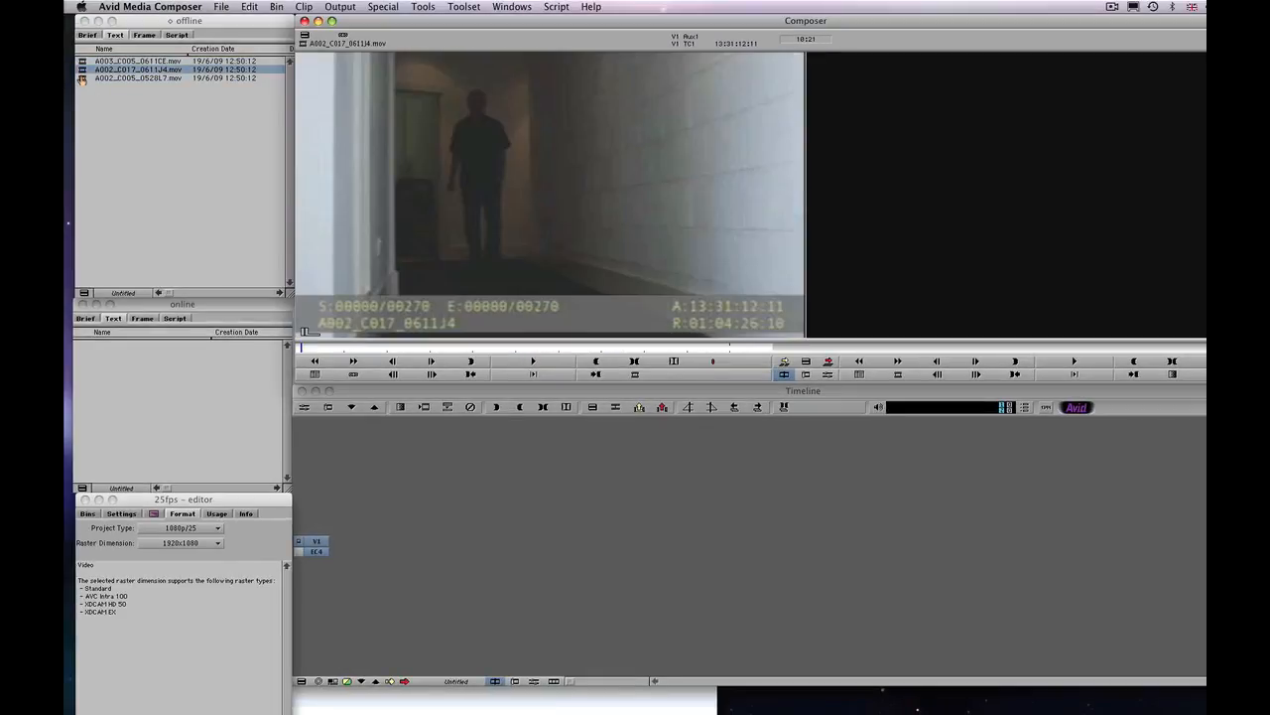
double_click(82, 78)
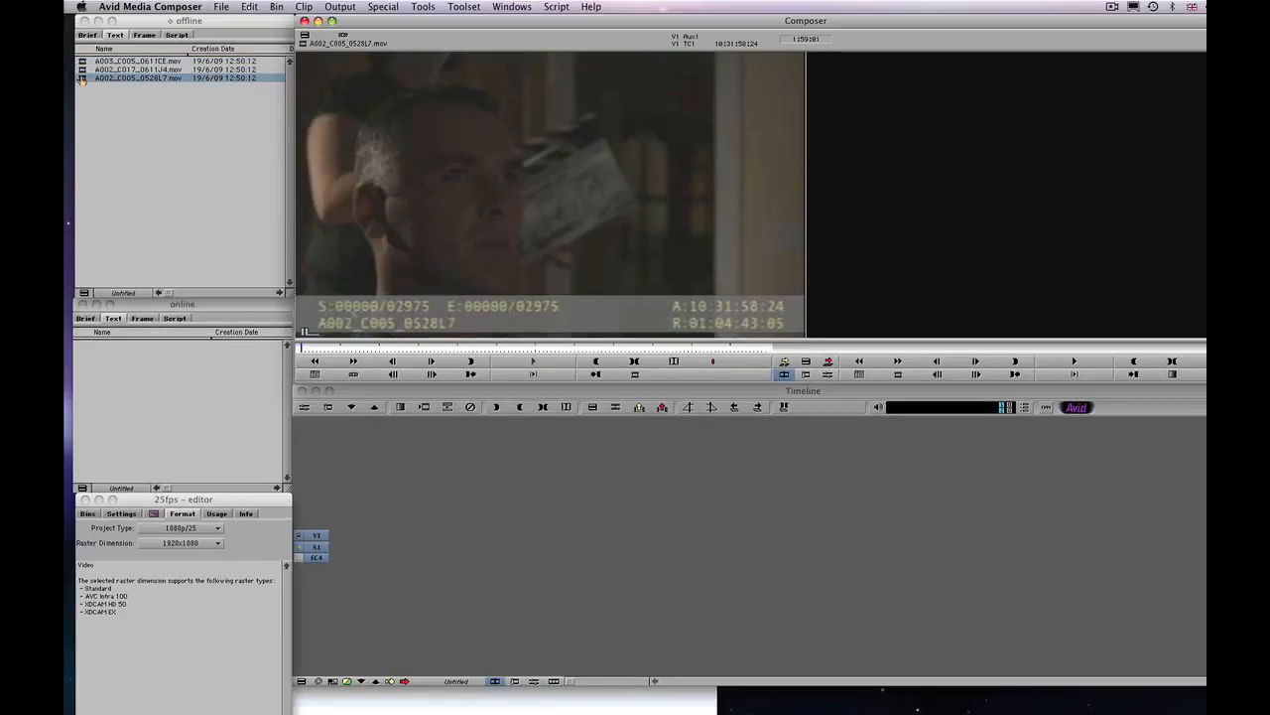
click(510, 363)
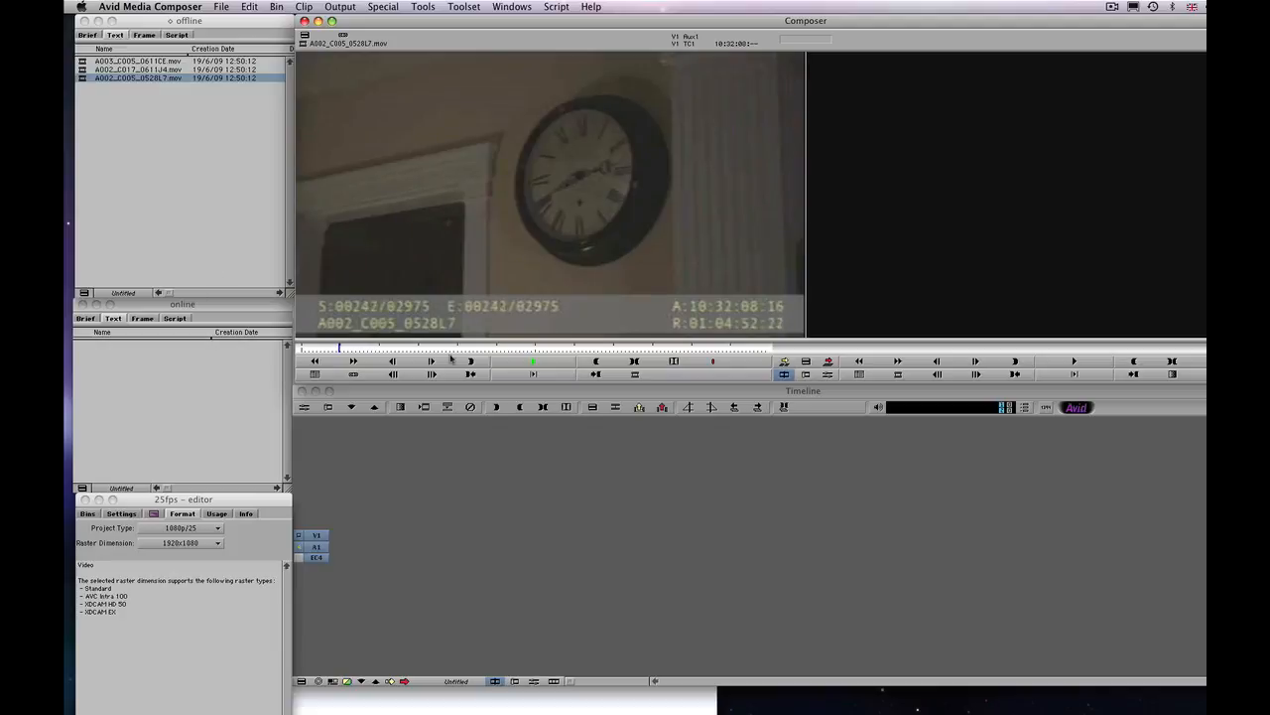
click(527, 361)
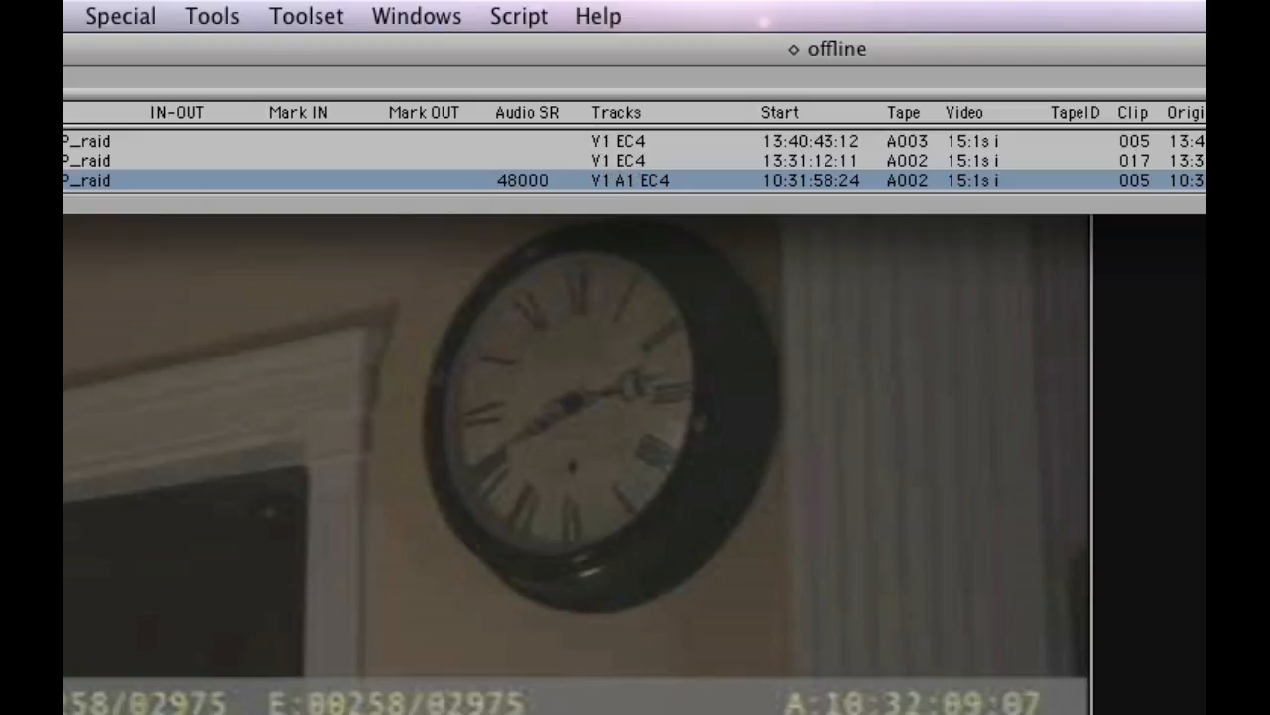
Examine the clip metadata columns in the offline bin and review the burned-in clip names and timecodes on the three clips
drag(64, 205, 597, 142)
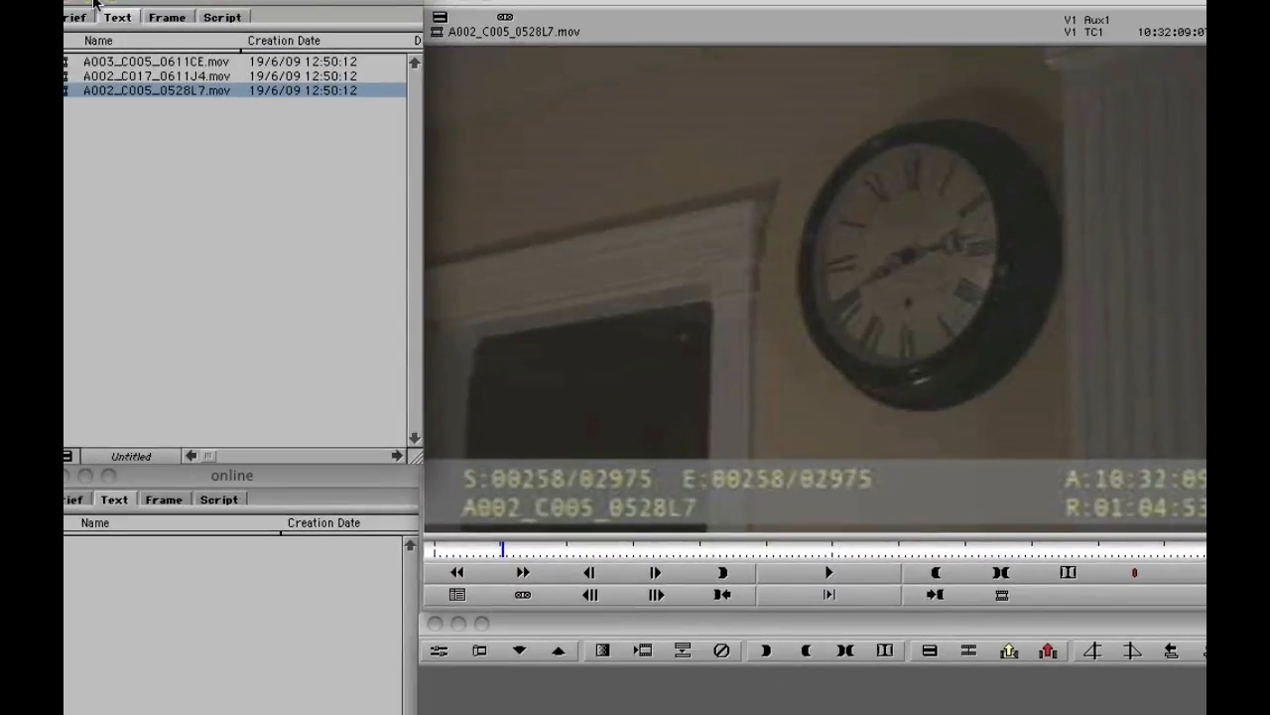
drag(503, 548, 466, 553)
double_click(66, 75)
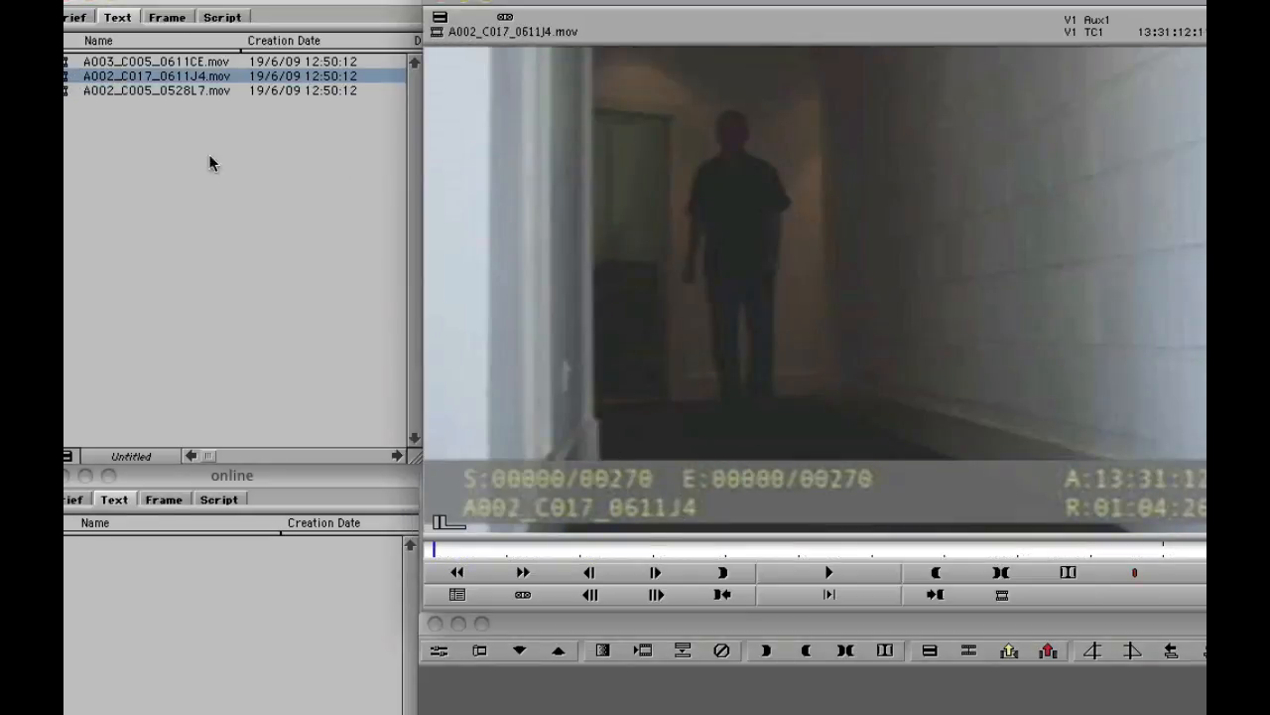
double_click(66, 62)
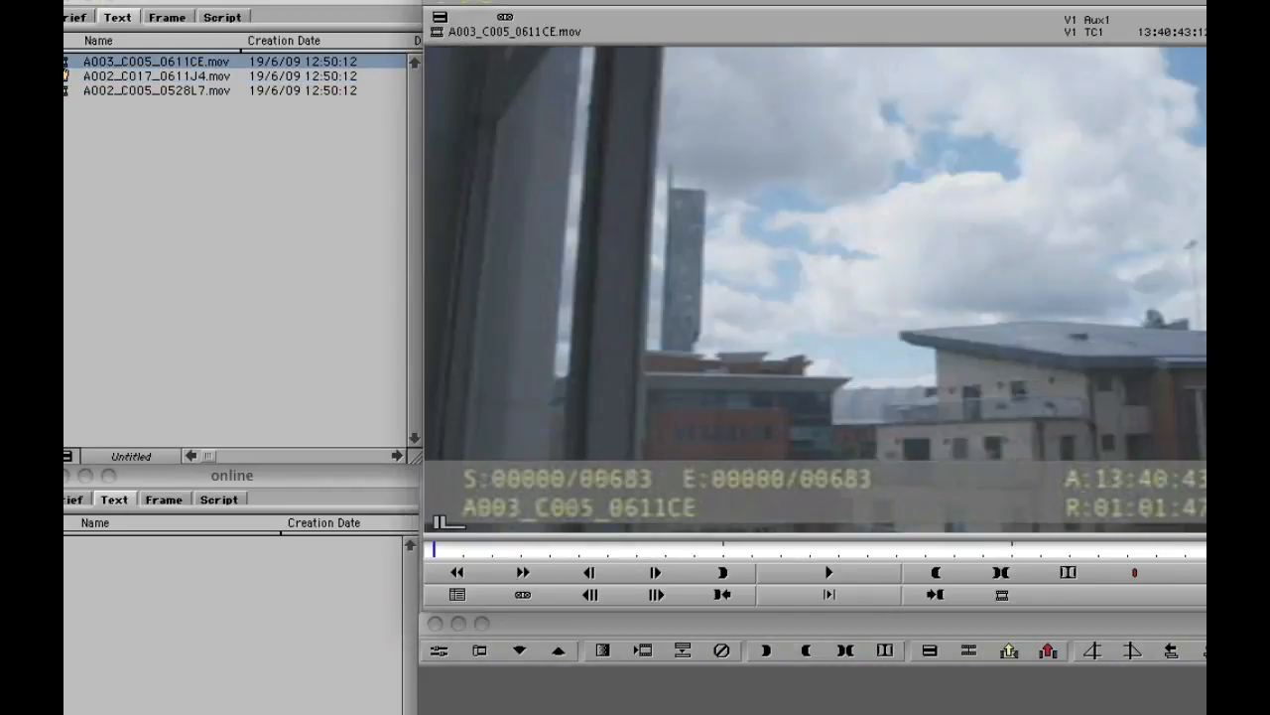
click(789, 573)
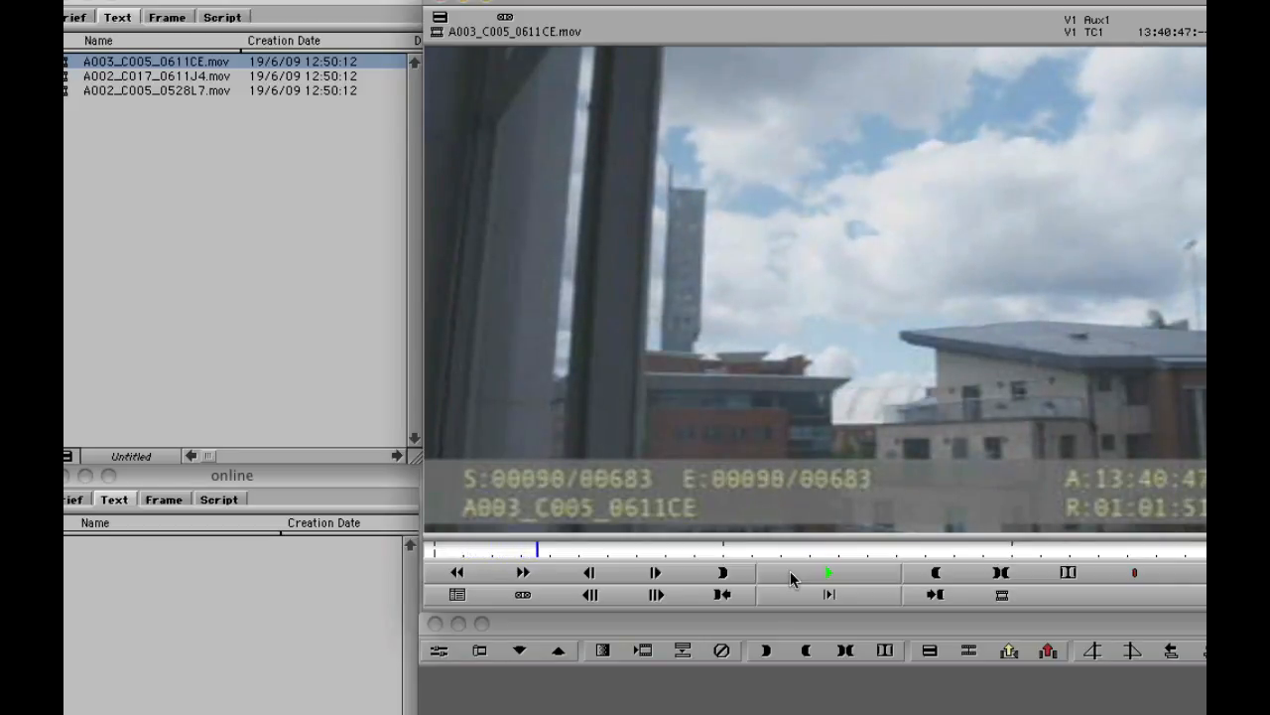
click(789, 573)
double_click(65, 77)
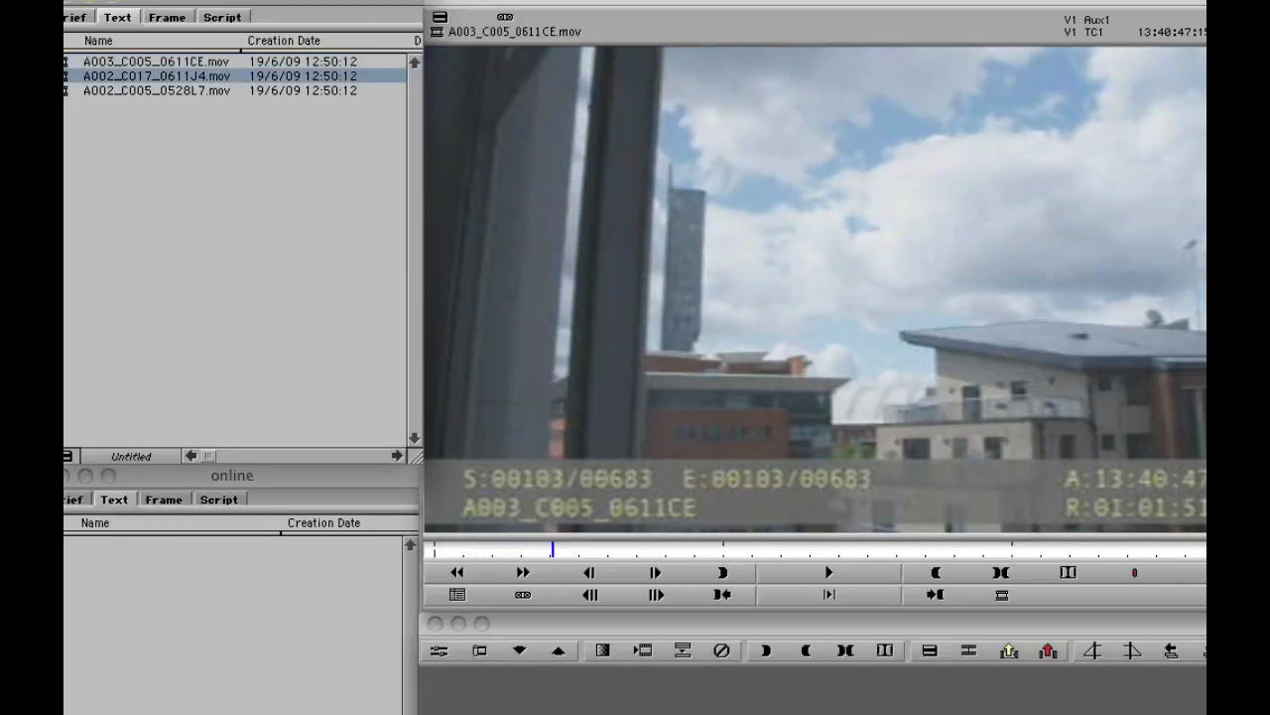
Play clip A002_C017_0611J4.mov, load A002_C005_0528L7.mov in the source monitor, and play the best edit everrrr sequence
click(830, 573)
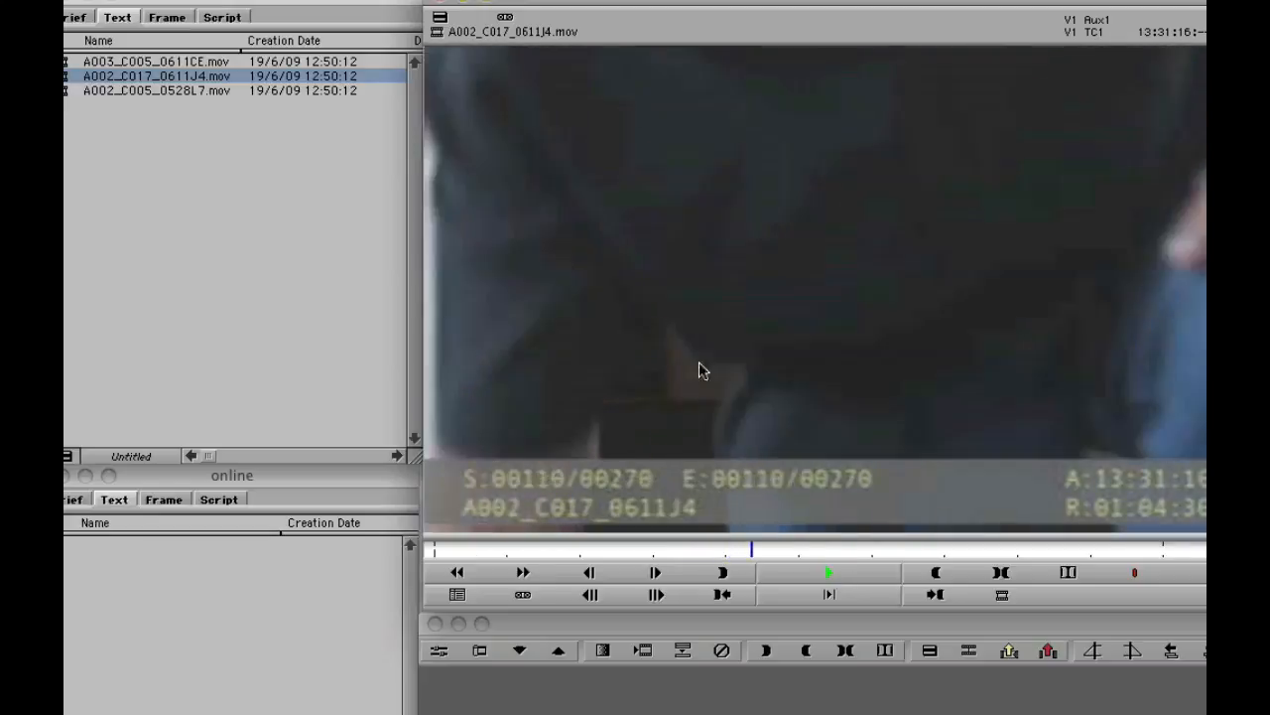
double_click(66, 91)
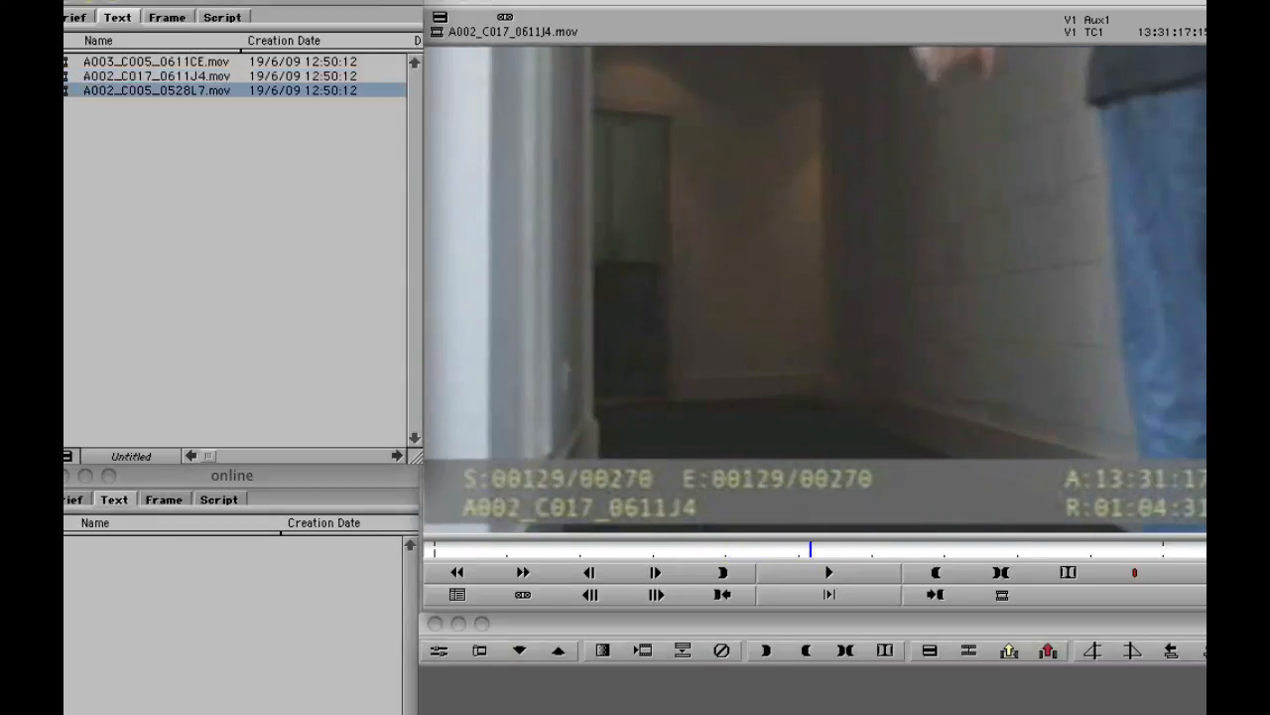
click(812, 563)
click(811, 562)
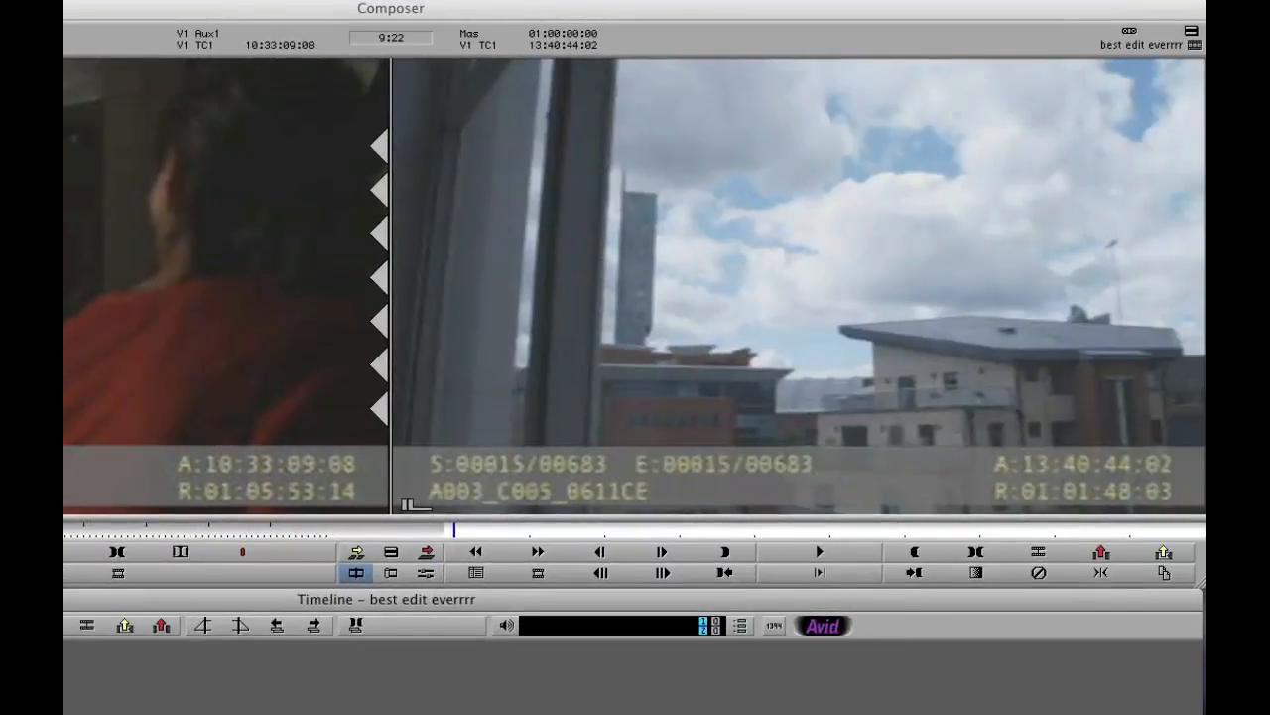
key(space)
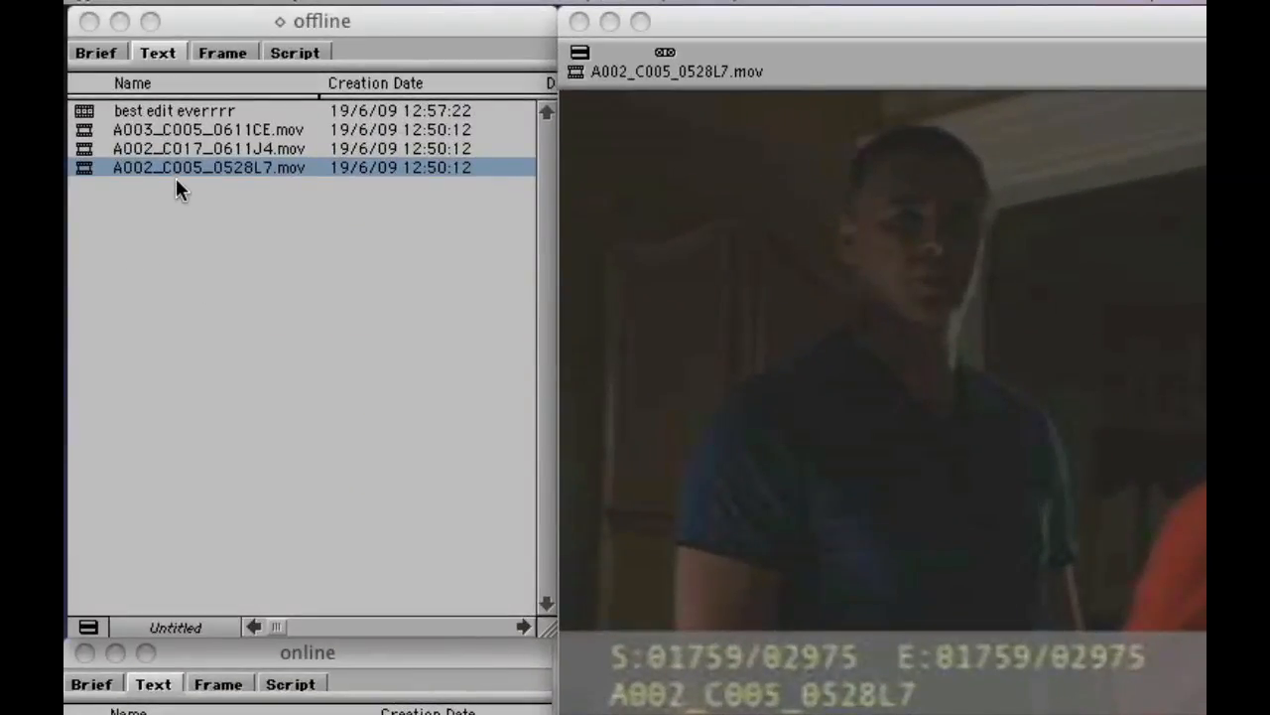
Copy the best edit everrrr sequence from the offline bin to the online bin and decompose the copy into new offline master clips
click(83, 112)
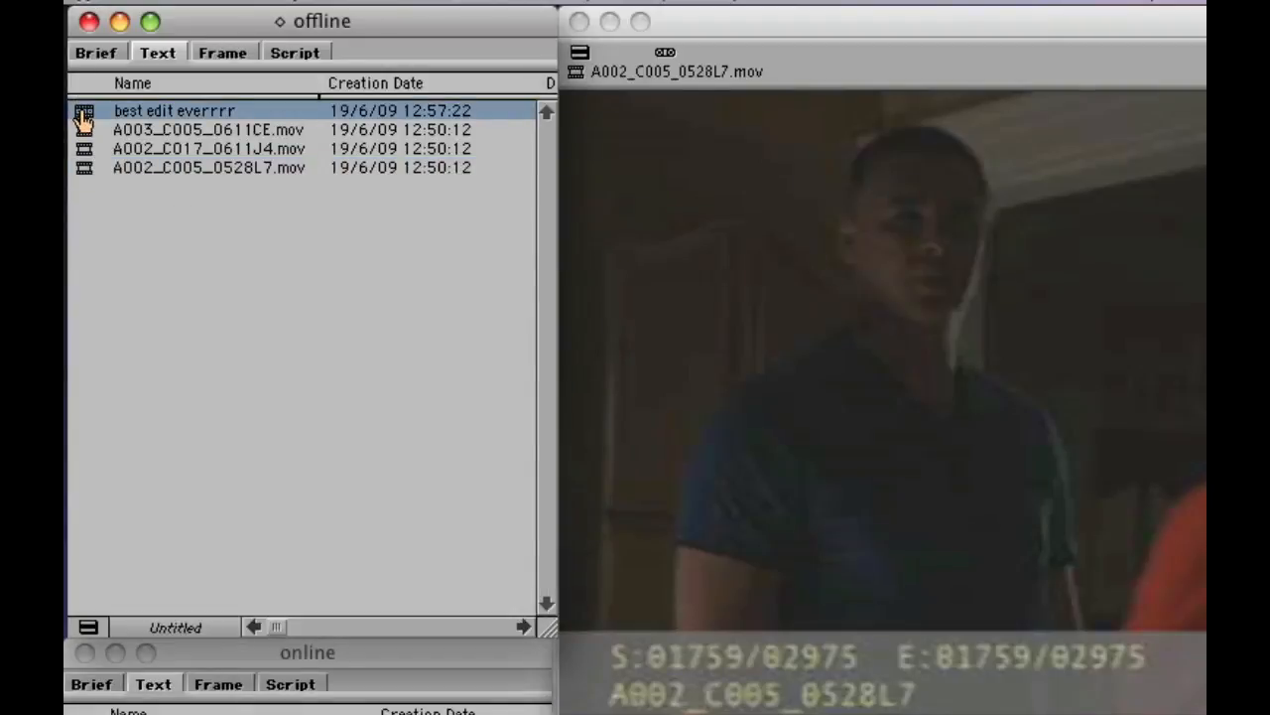
drag(83, 117, 161, 714)
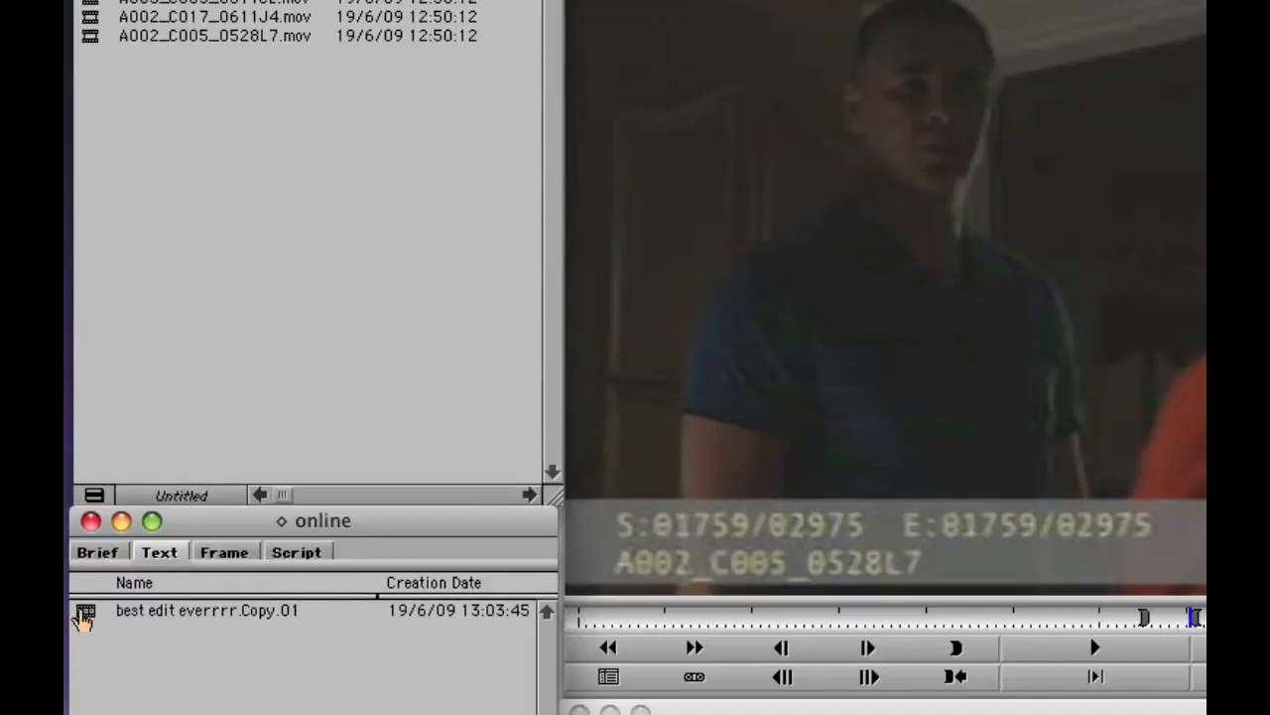
click(84, 617)
right_click(84, 616)
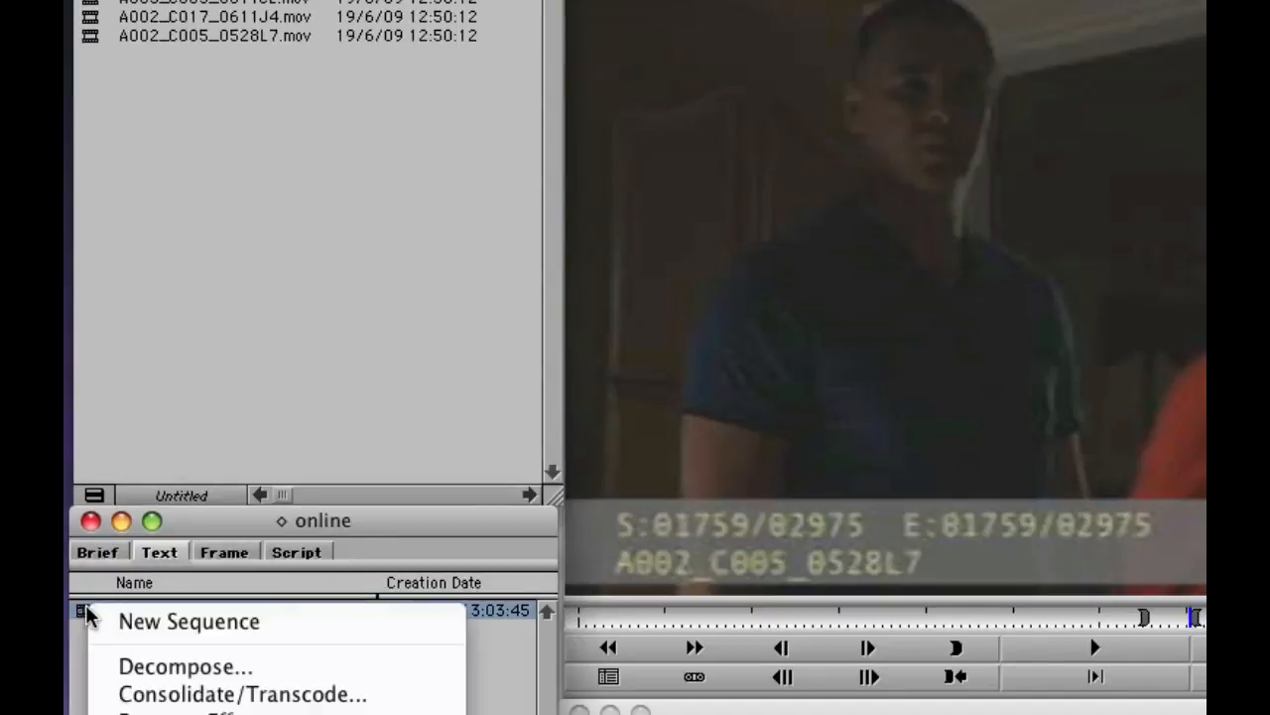
click(125, 663)
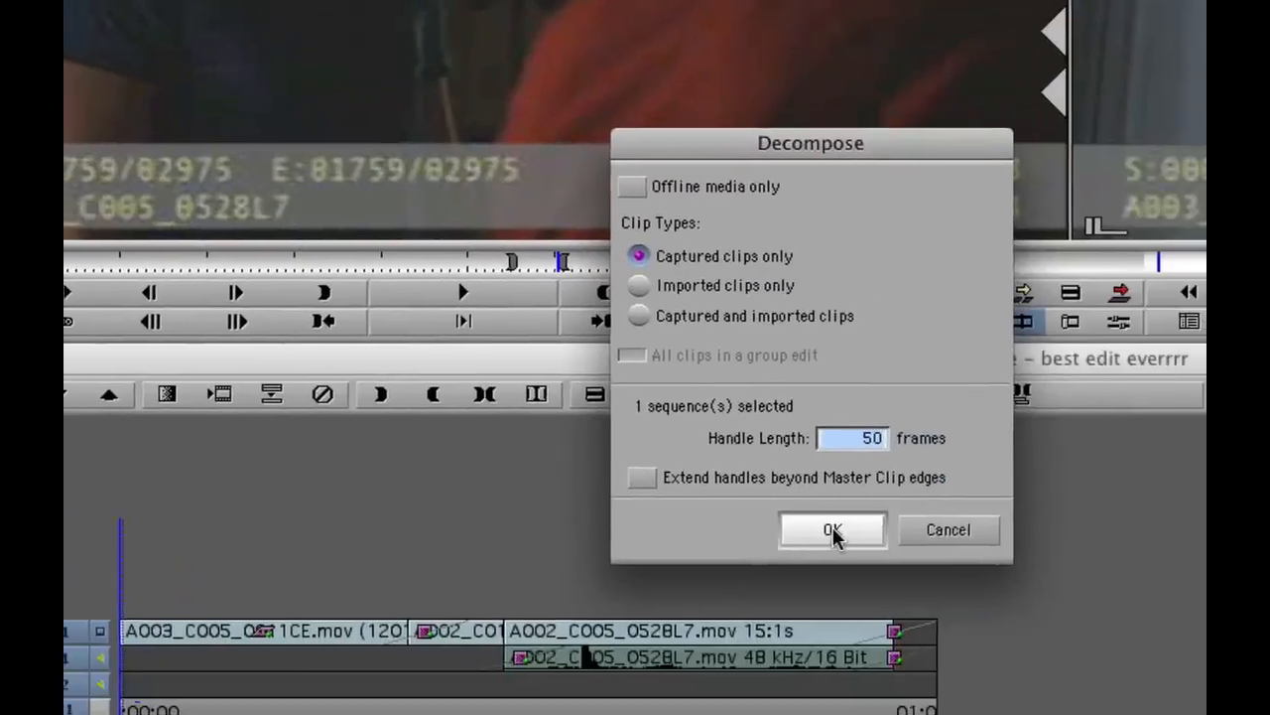
click(833, 533)
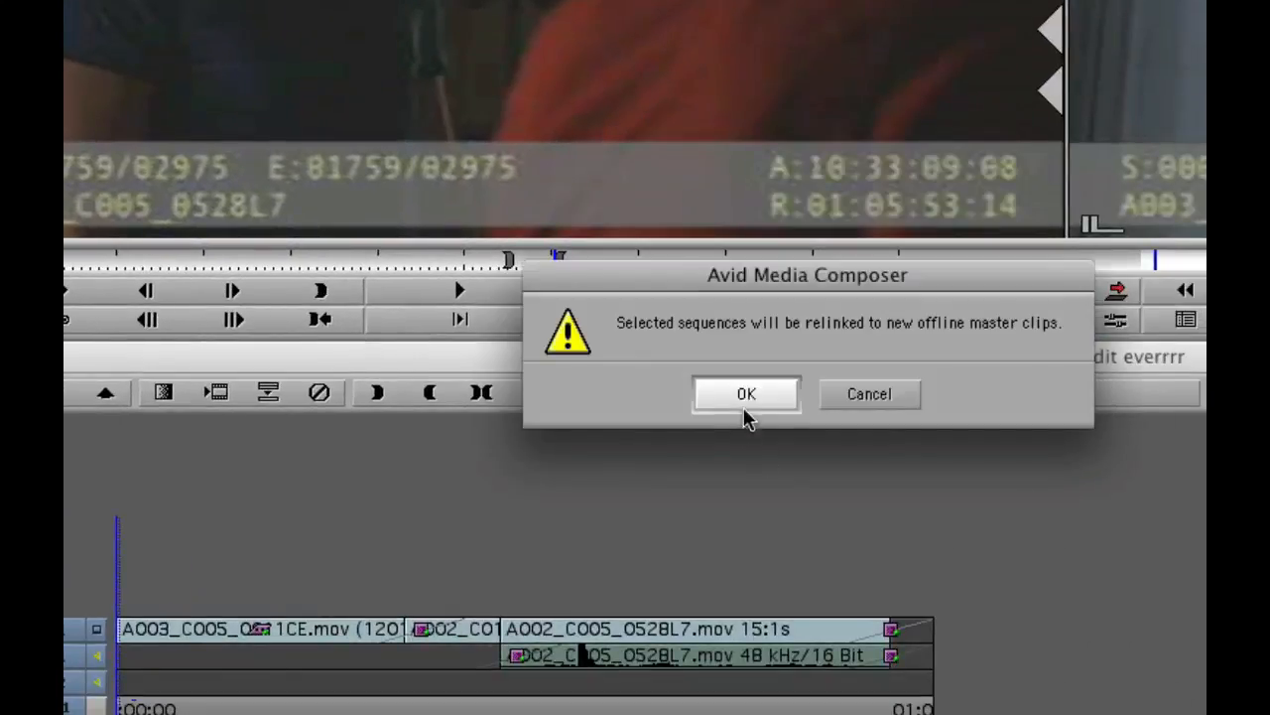
click(745, 405)
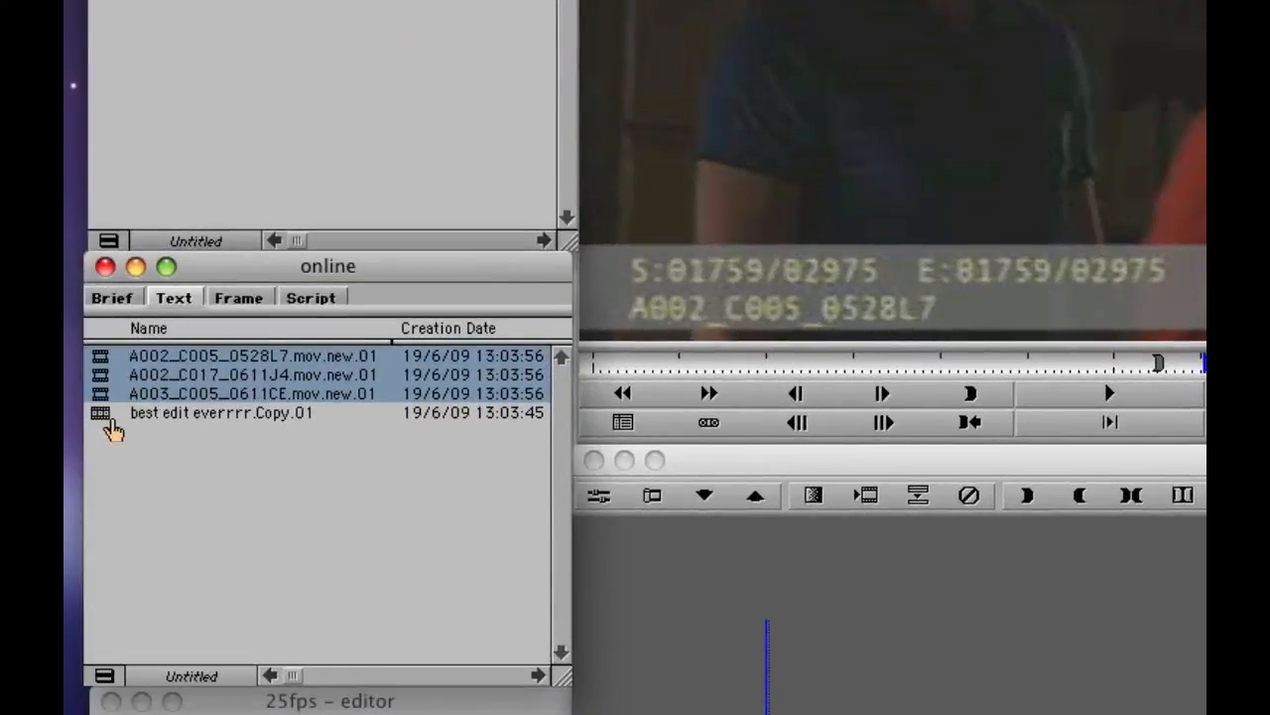
Create a new sequence named allclips in the online bin
click(125, 467)
right_click(125, 468)
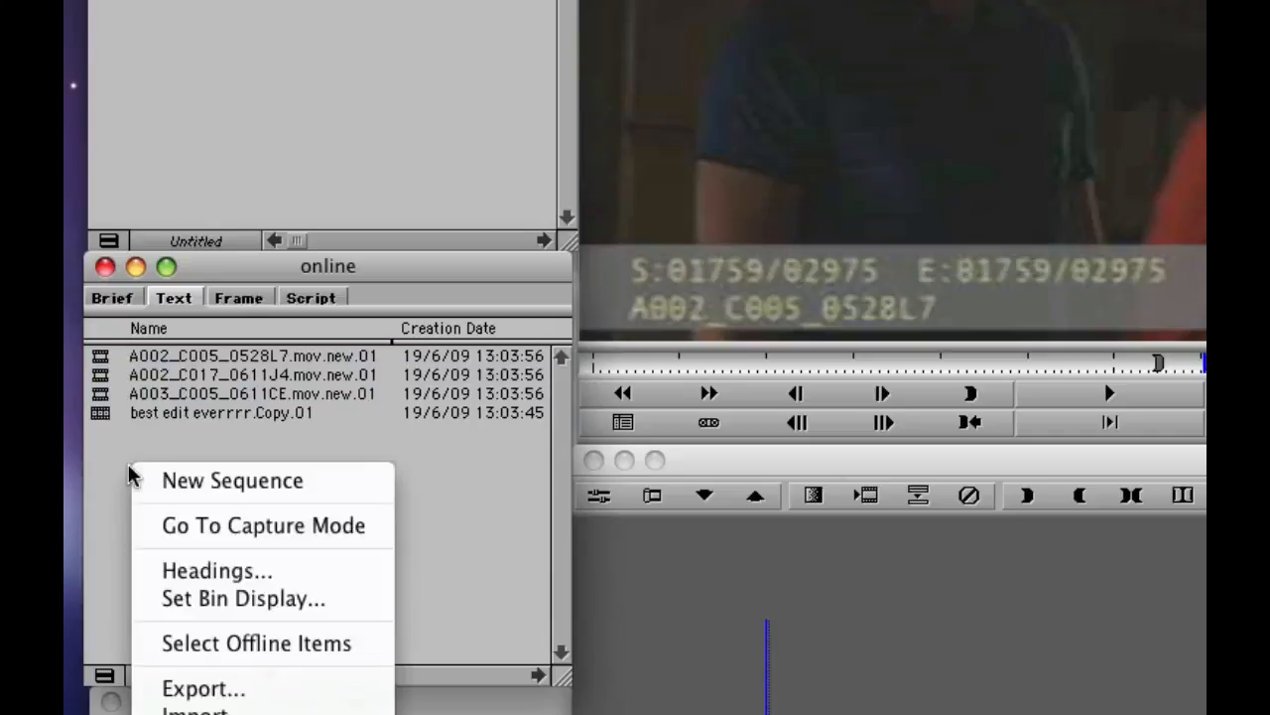
click(156, 483)
text(allclips)
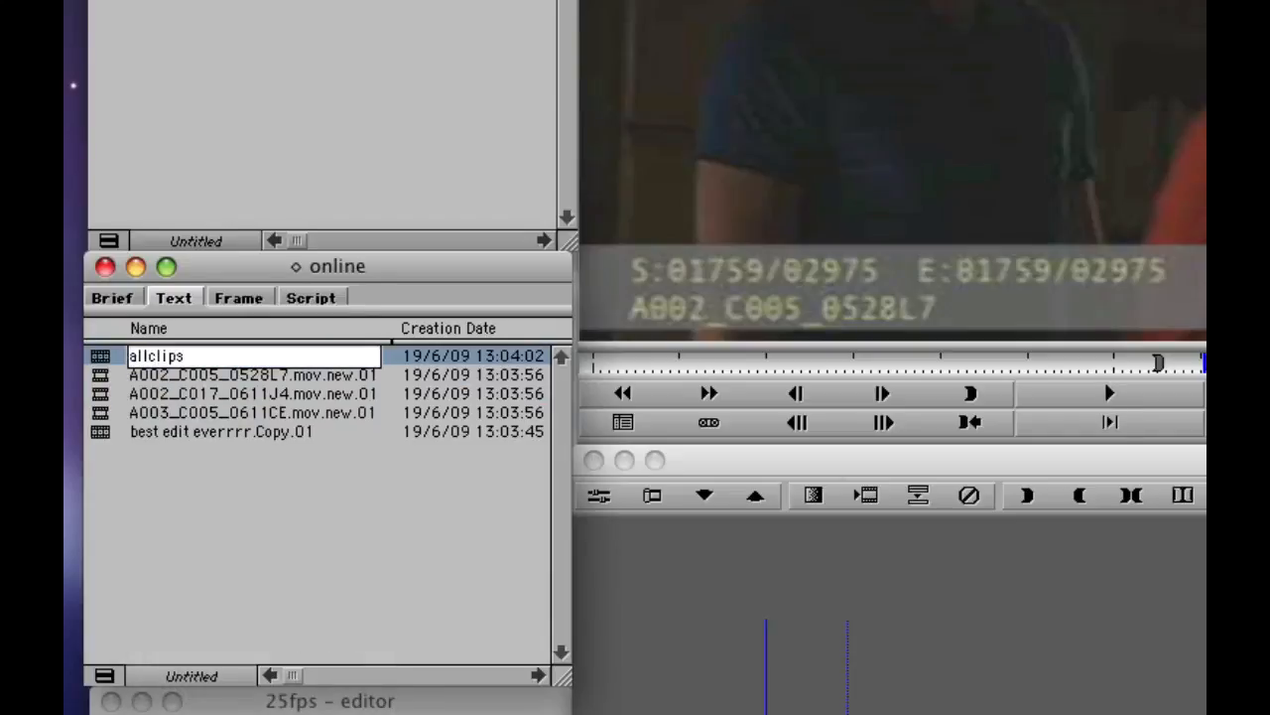
key(Return)
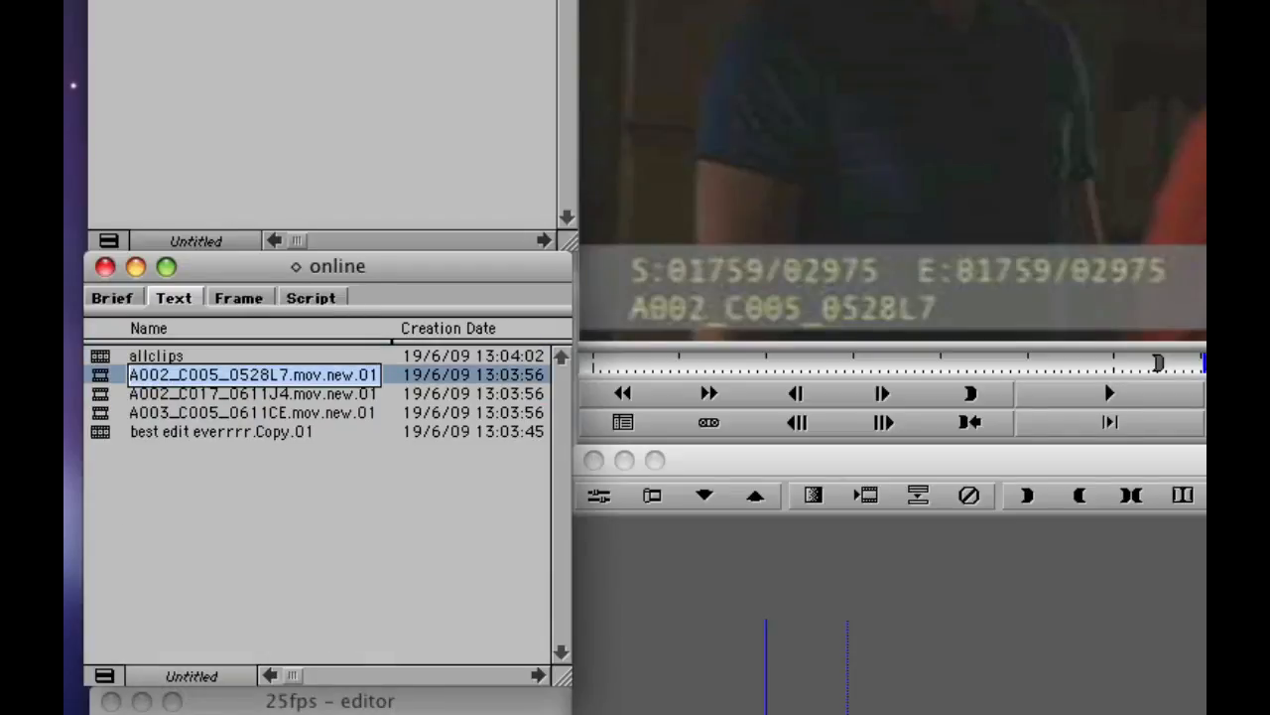
Add the three decomposed .new.01 master clips from the online bin to the allclips sequence
click(101, 394)
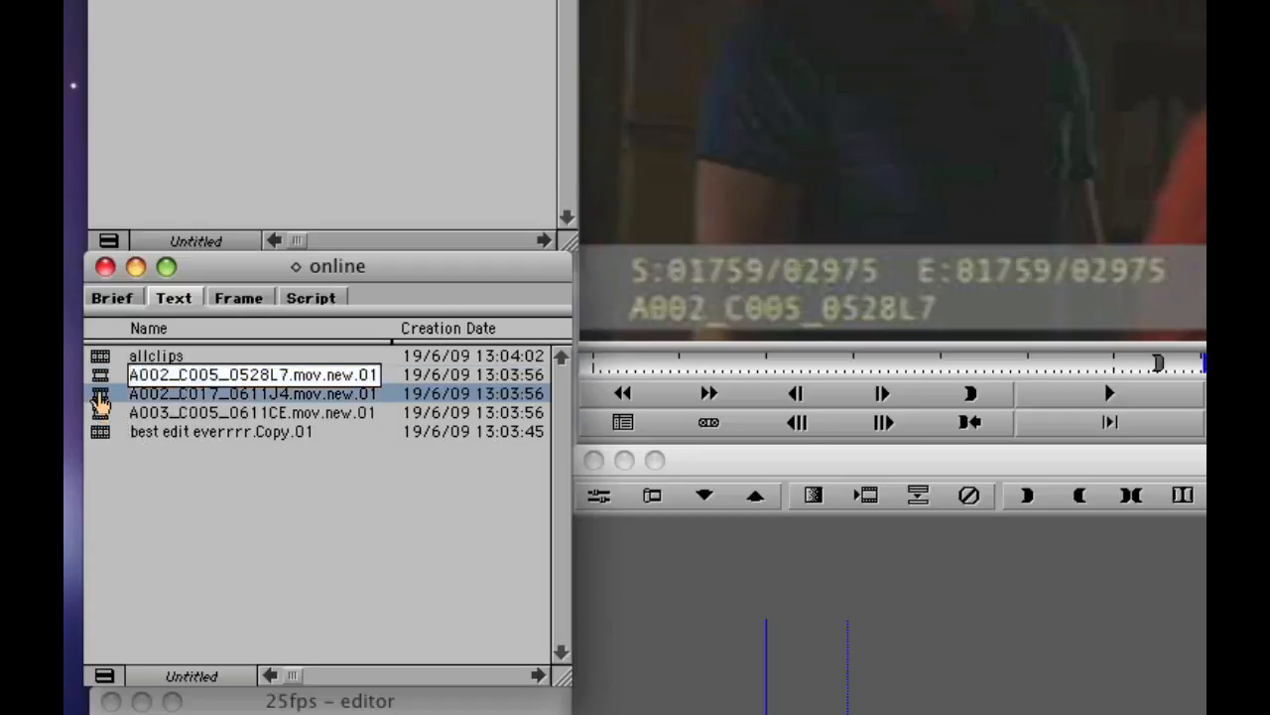
shift+click(101, 412)
shift+click(101, 377)
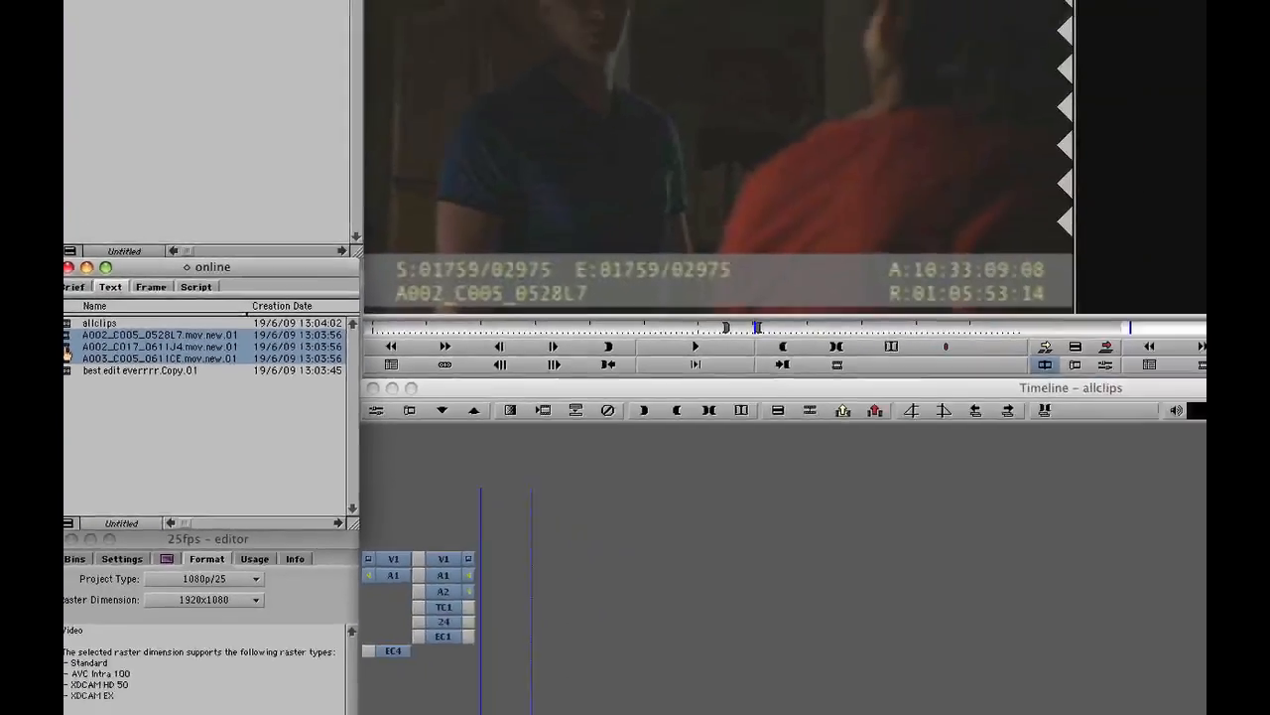
drag(103, 396, 1056, 152)
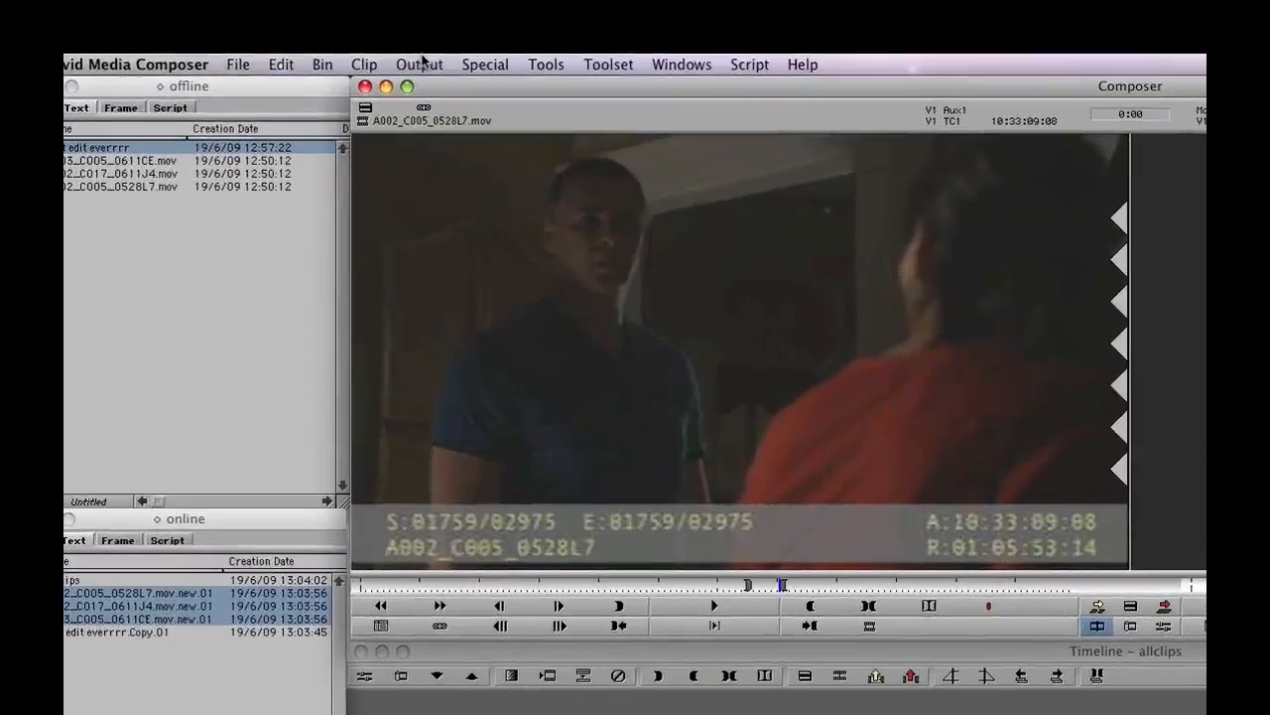
Open EDL Manager and generate an EDL from the allclips sequence, clearing the EDL currently displayed
click(420, 64)
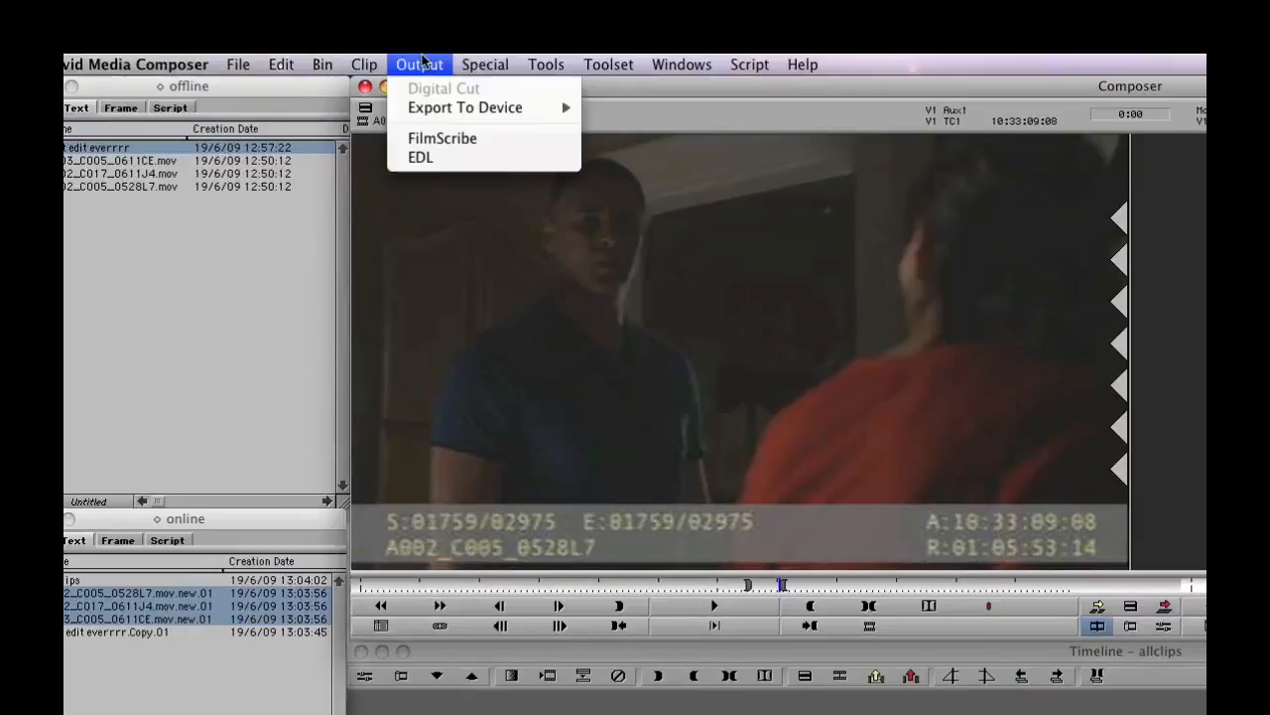
click(439, 159)
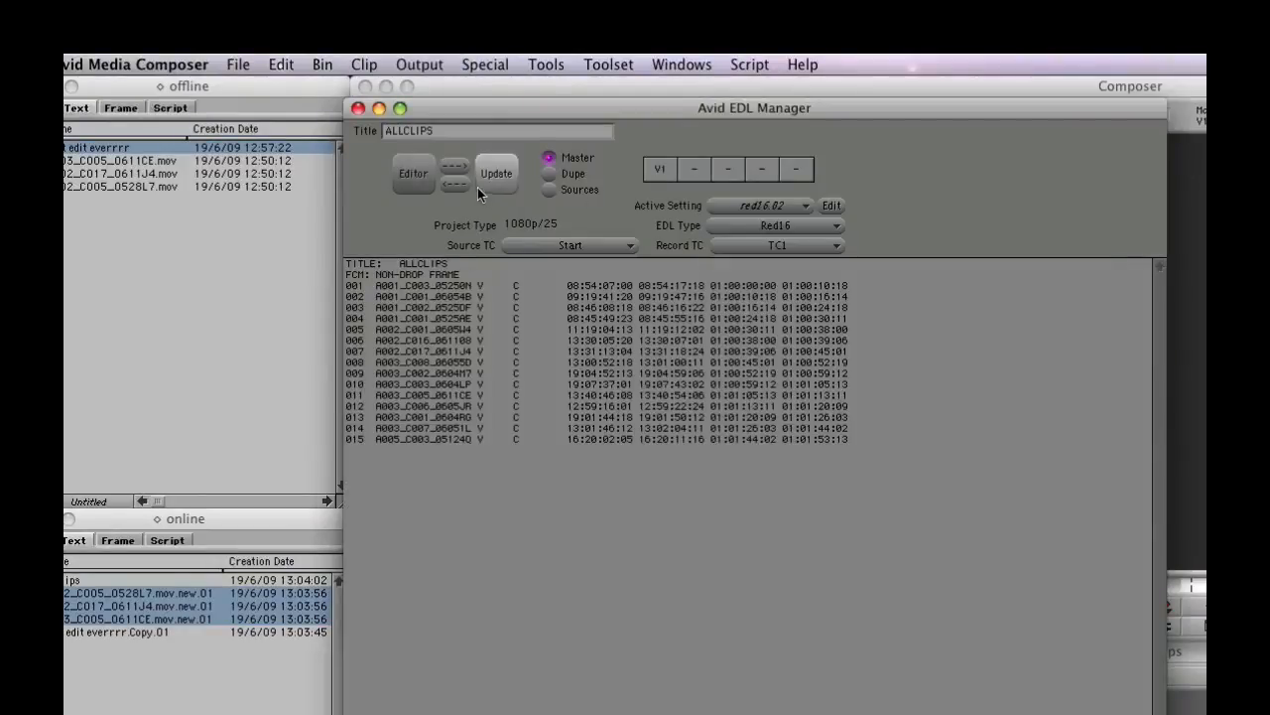
click(453, 168)
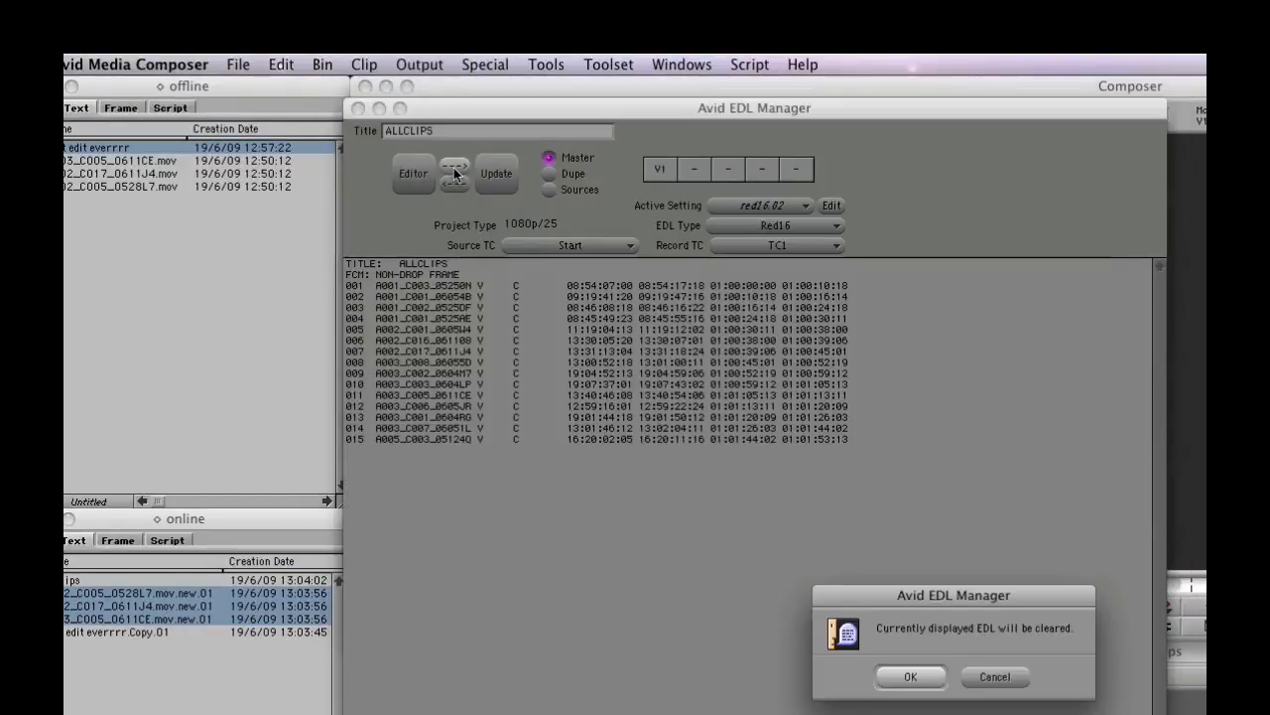
click(941, 679)
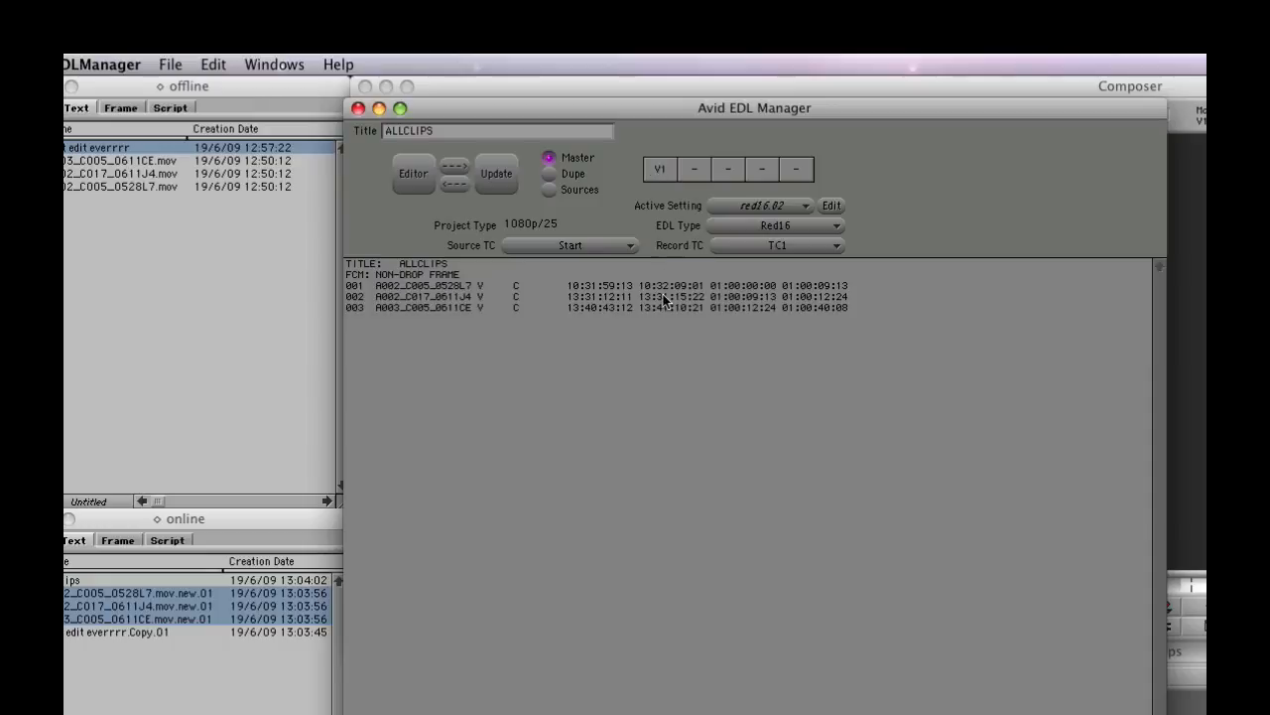
Save the EDL as ALLCLIPS.EDL on the Desktop, replacing the existing file, and quit EDL Manager
key(super+s)
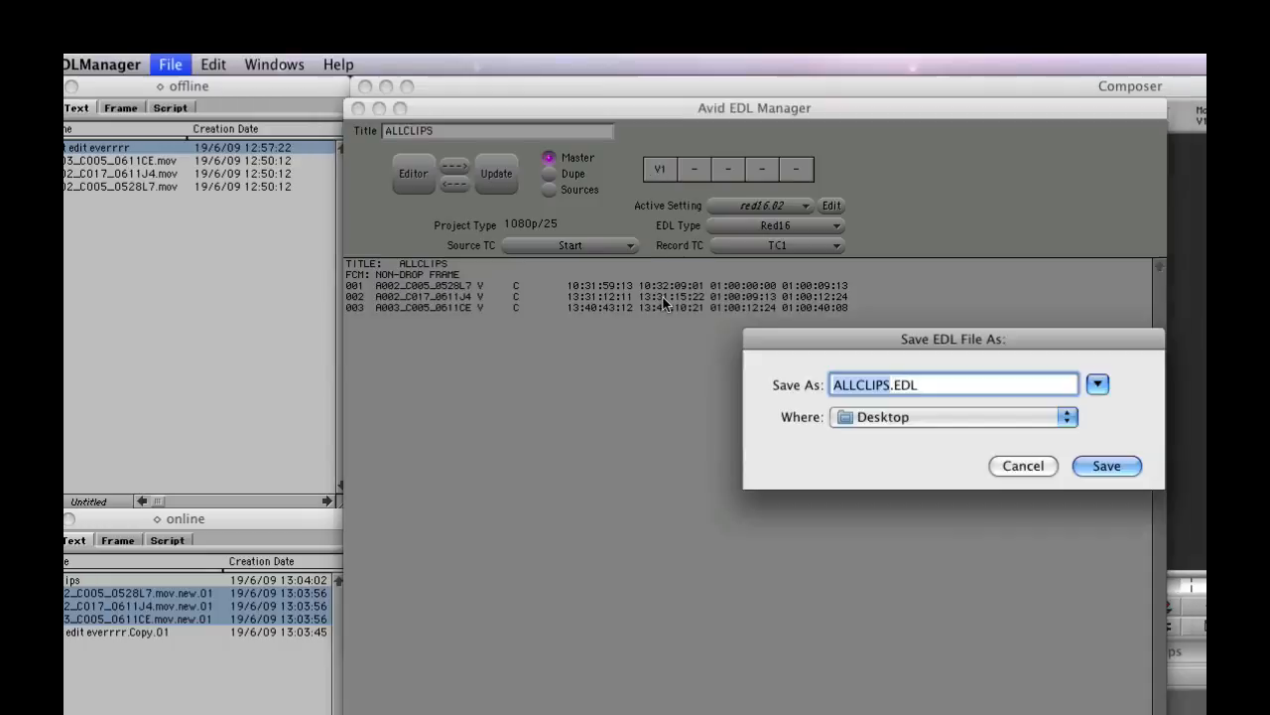
click(1096, 466)
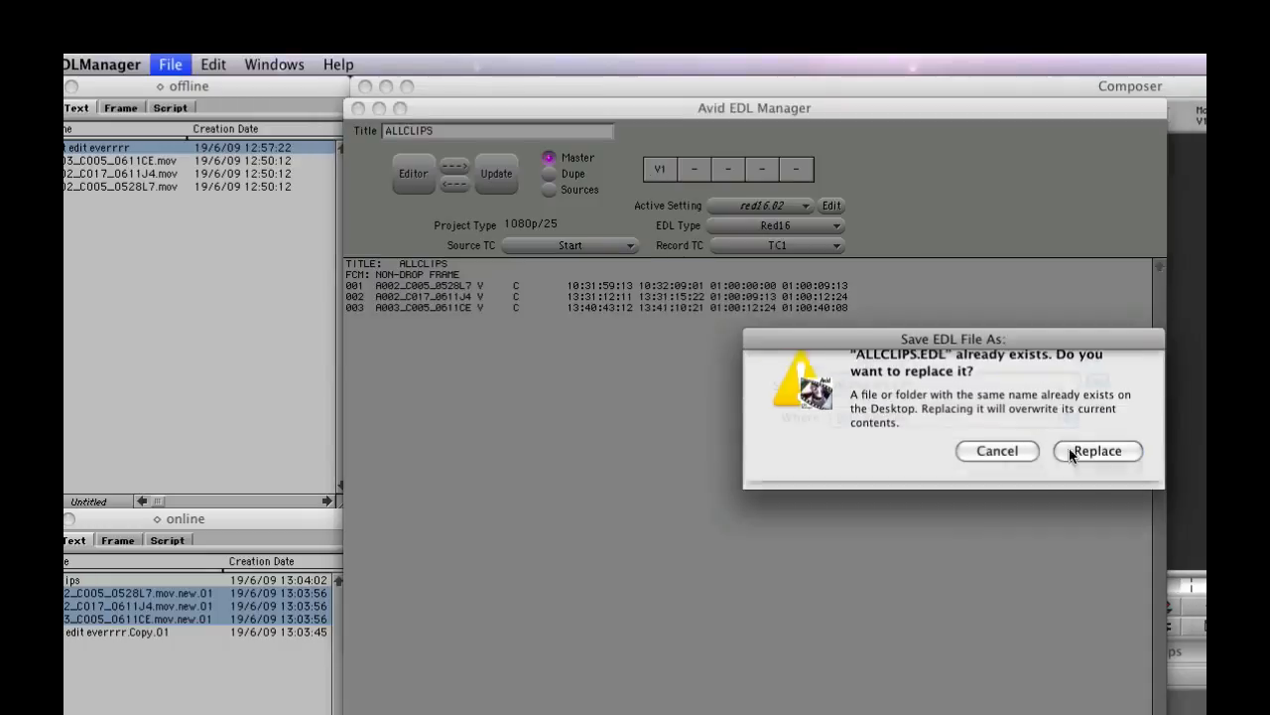
click(1093, 454)
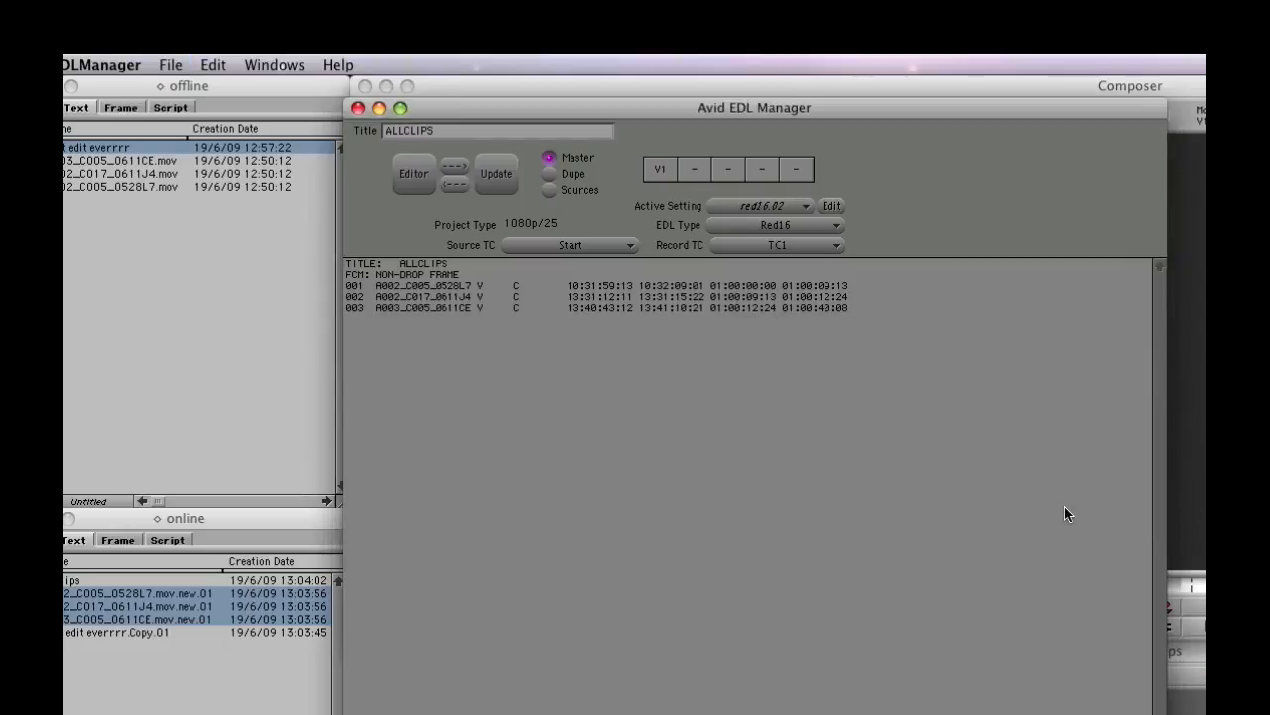
key(super+q)
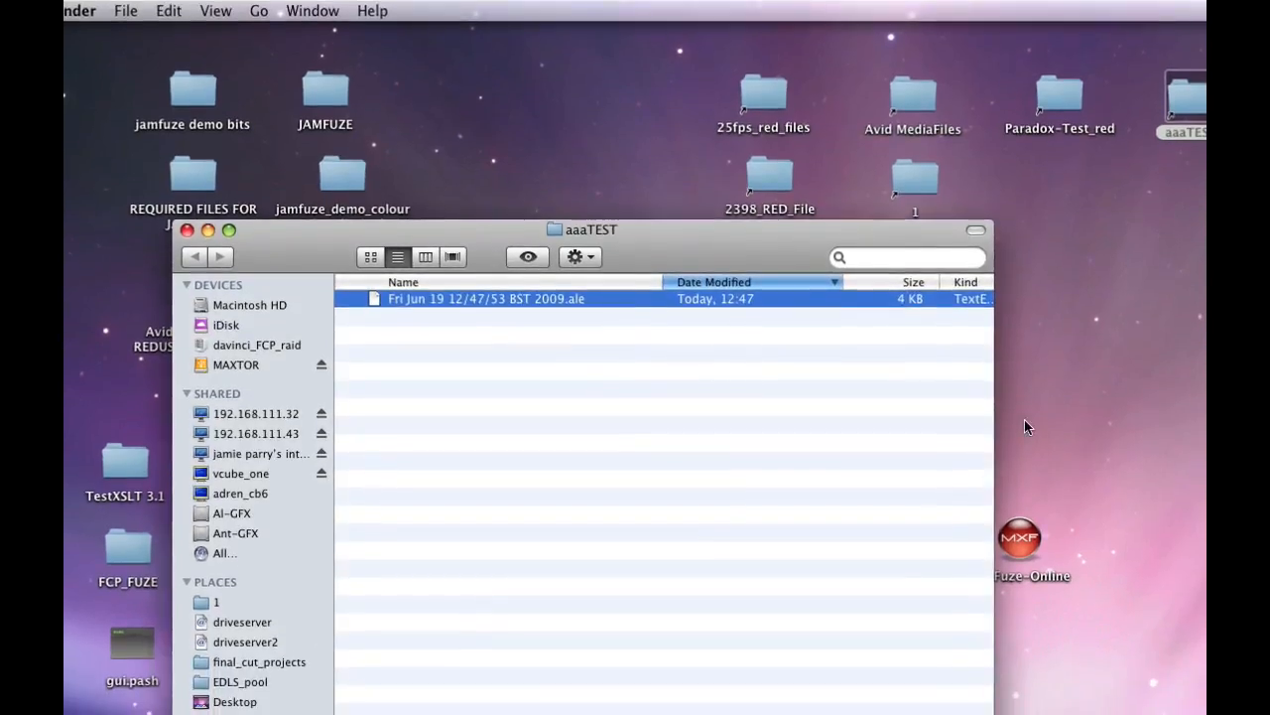
Close the aaaTEST folder window, launch Fuze-Online and choose jamie_ale_test as the R3D source folder
click(186, 230)
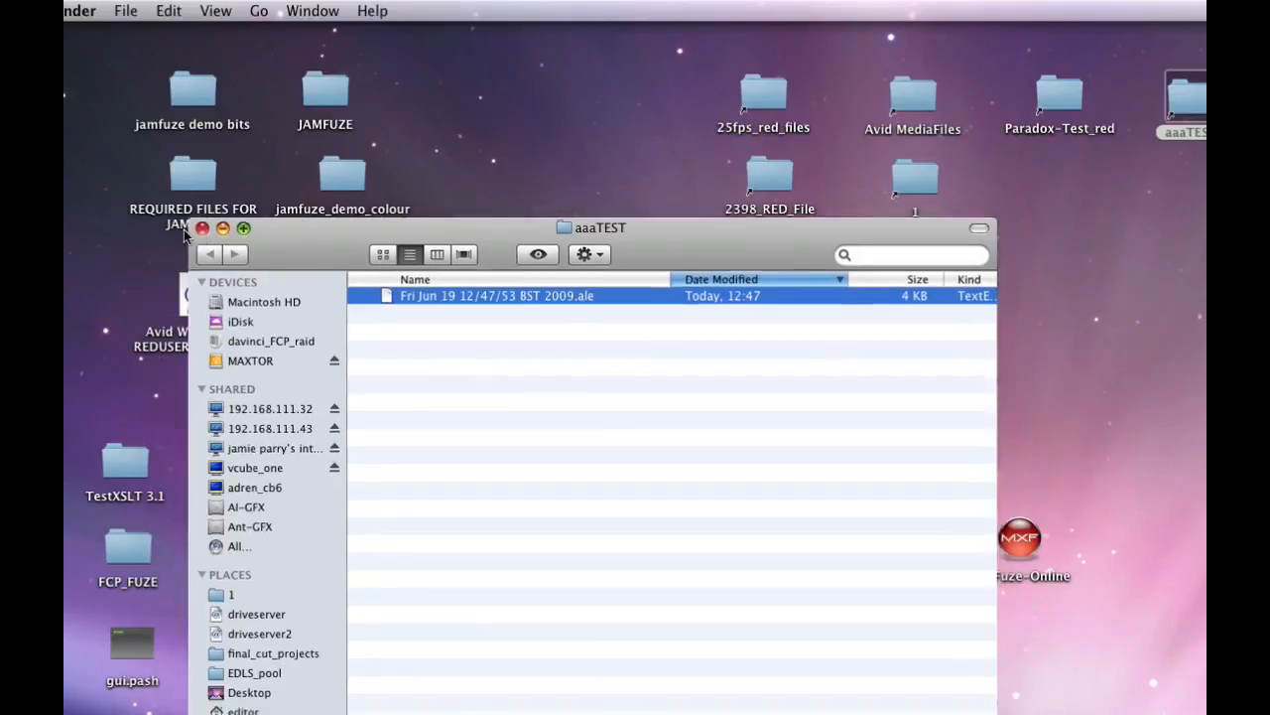
double_click(1006, 545)
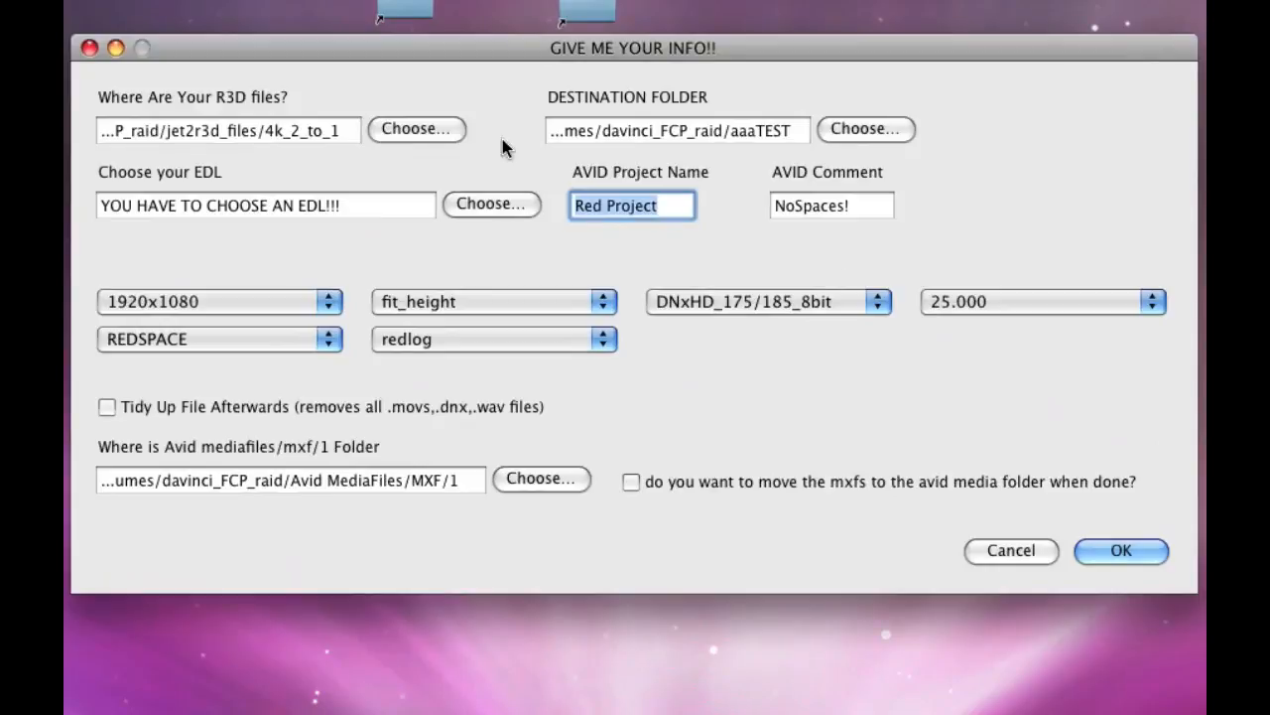
click(424, 126)
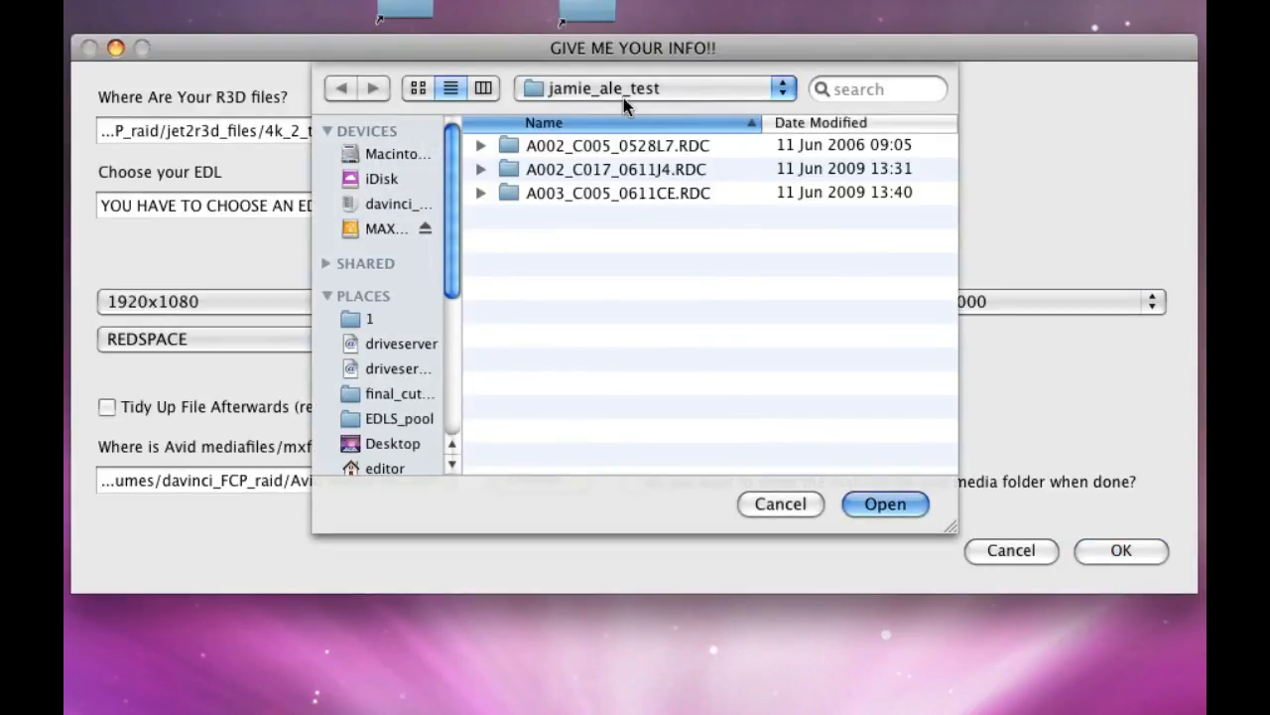
click(886, 501)
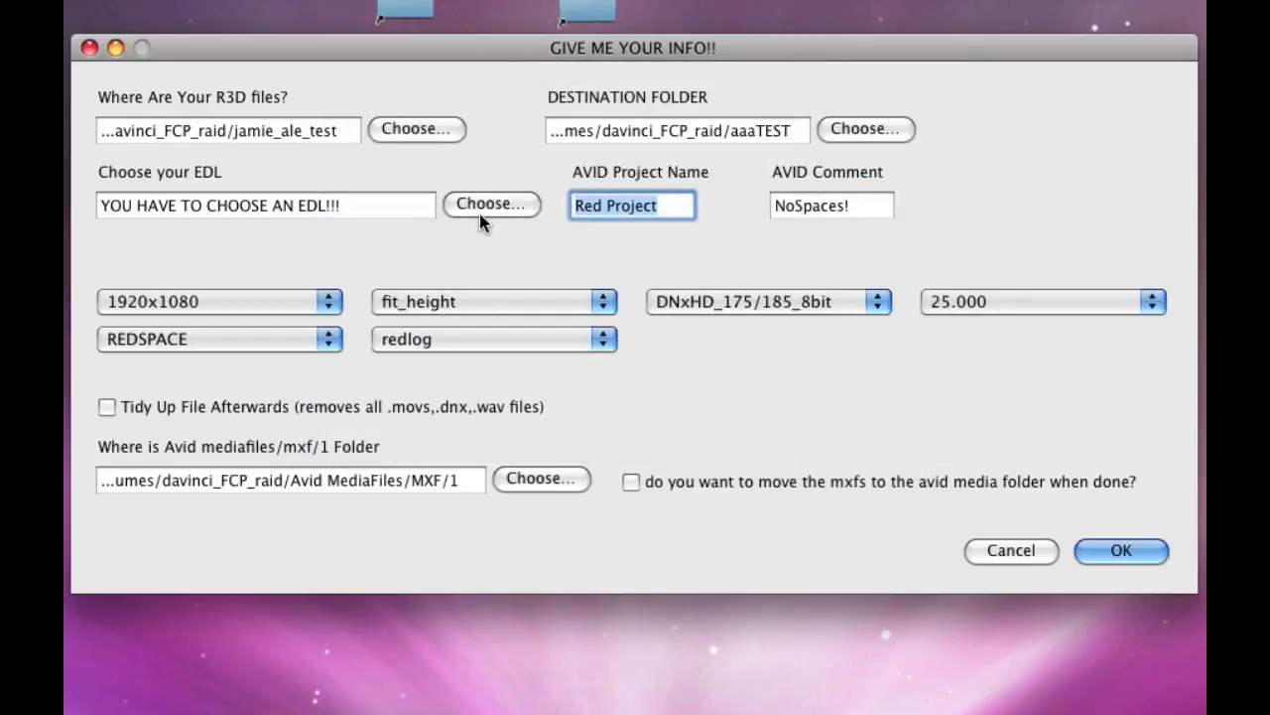
Choose ALLCLIPS.EDL from the Desktop as the EDL for the online conversion
click(479, 211)
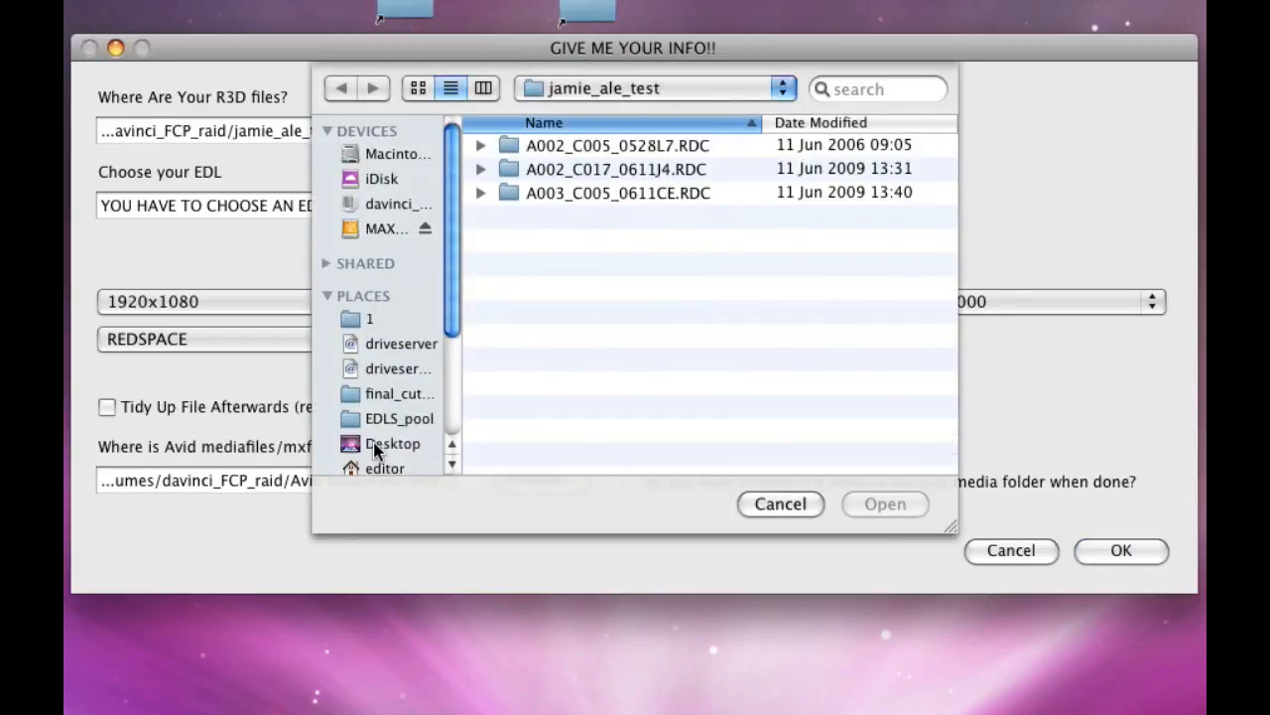
click(377, 443)
click(508, 263)
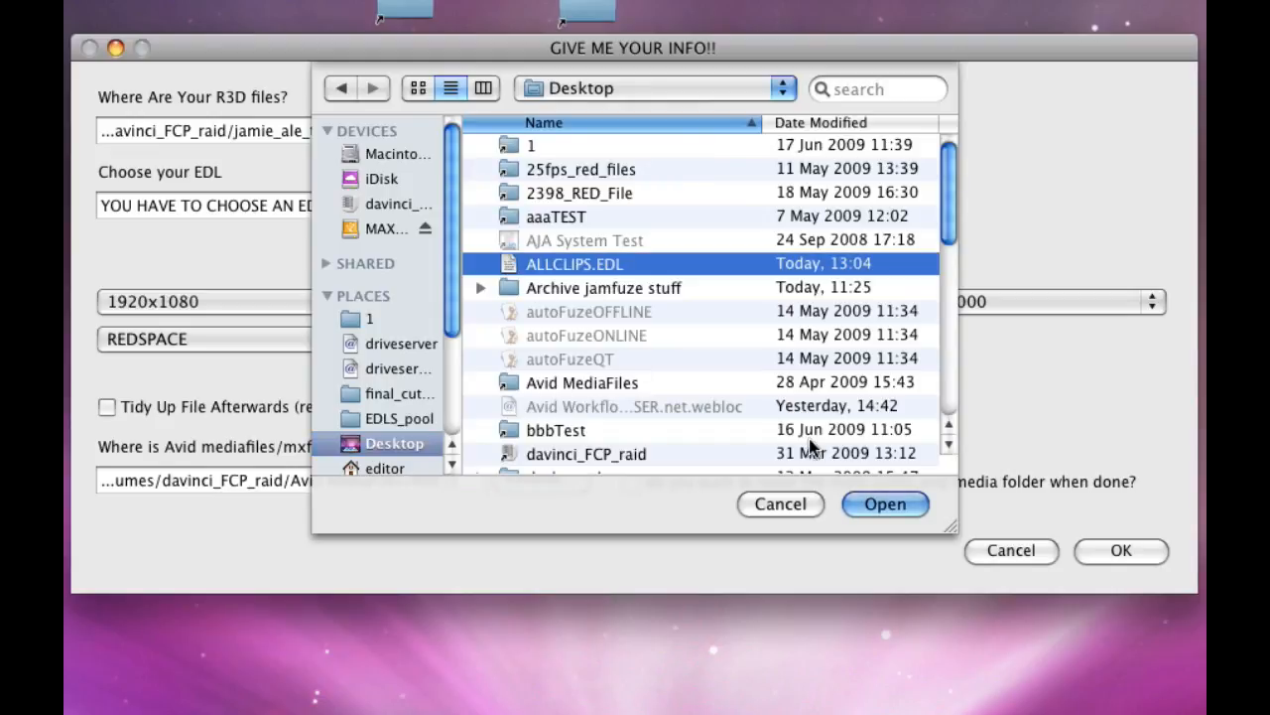
click(875, 498)
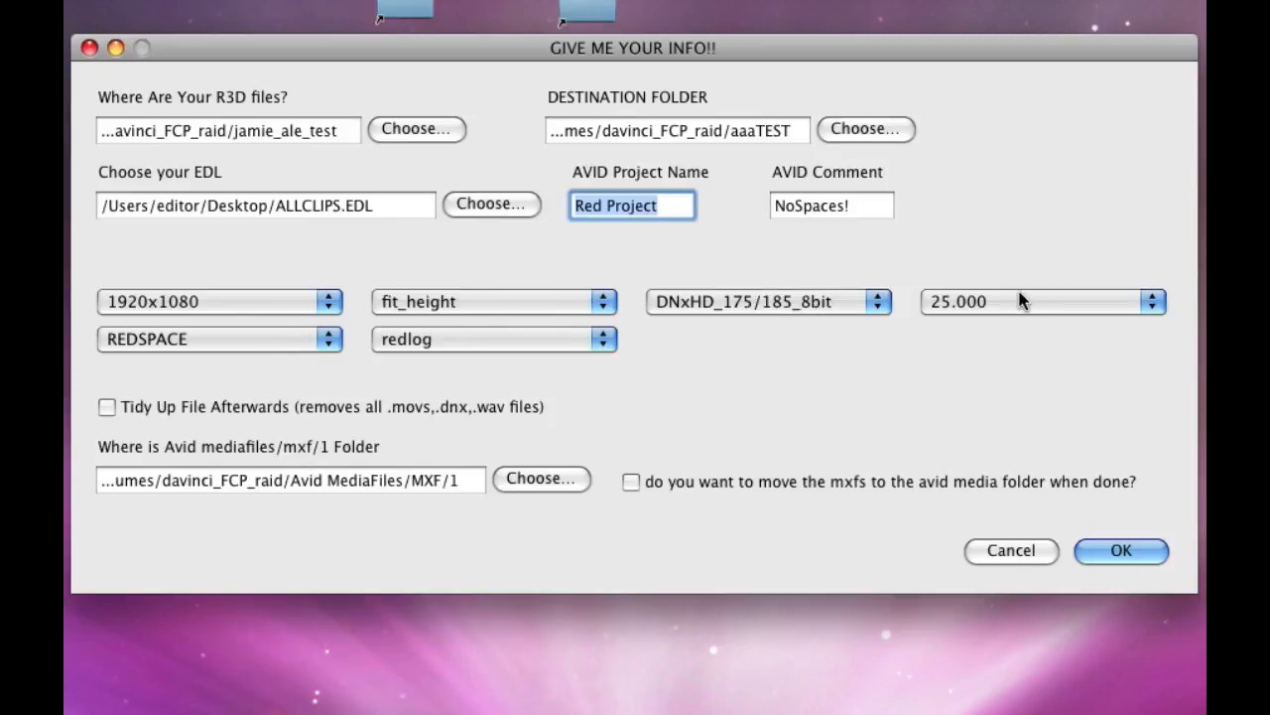
Set the conversion's colour space to CAMERARGB and its gamma to 709
click(328, 340)
click(308, 358)
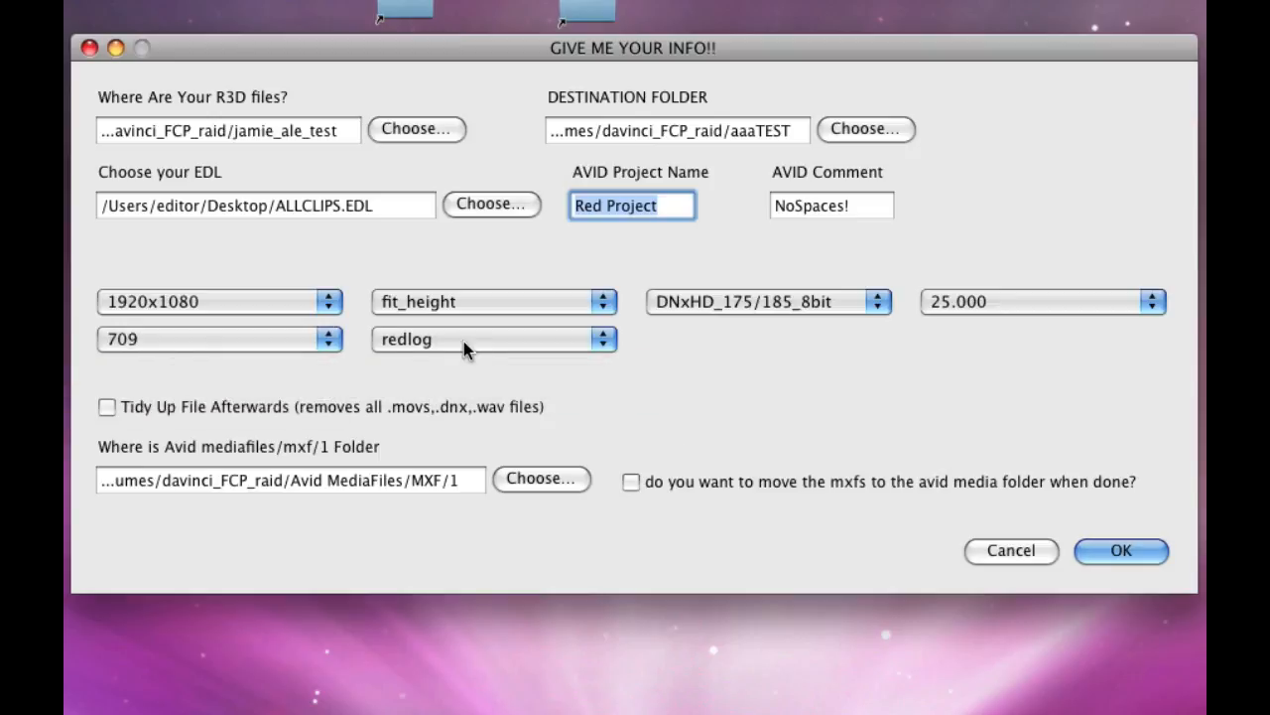
click(465, 340)
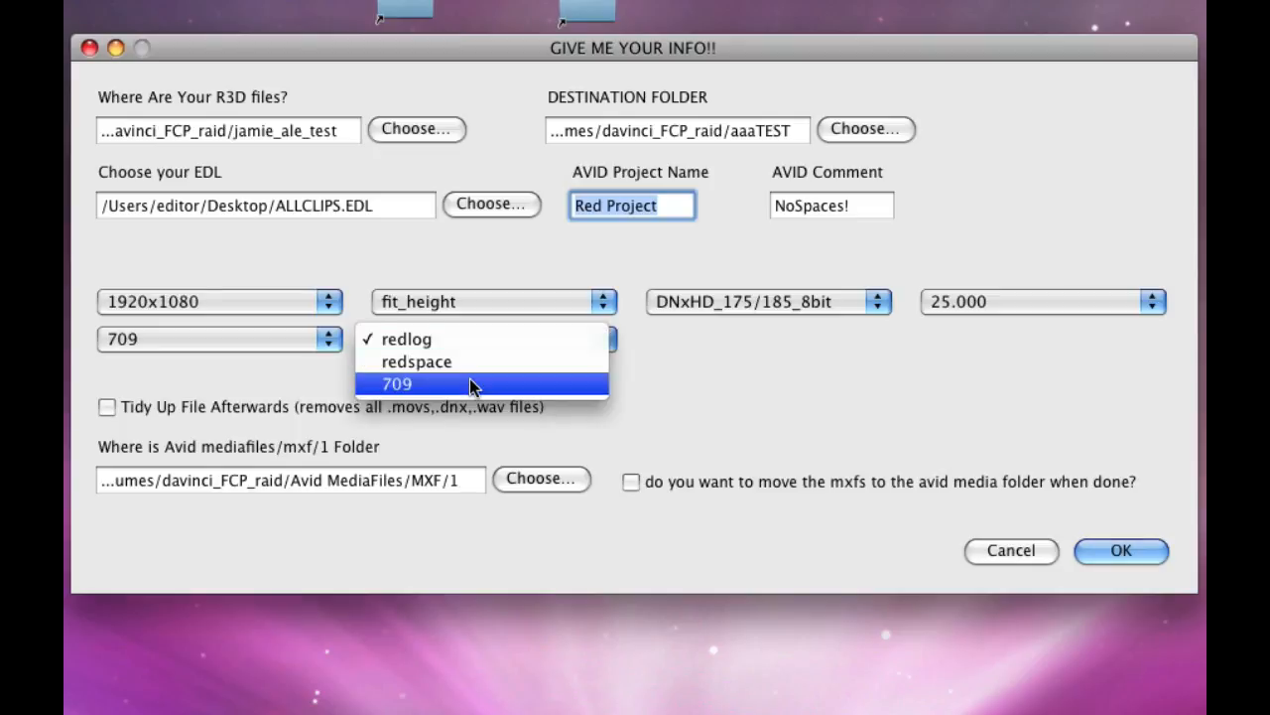
click(470, 384)
click(260, 339)
click(251, 359)
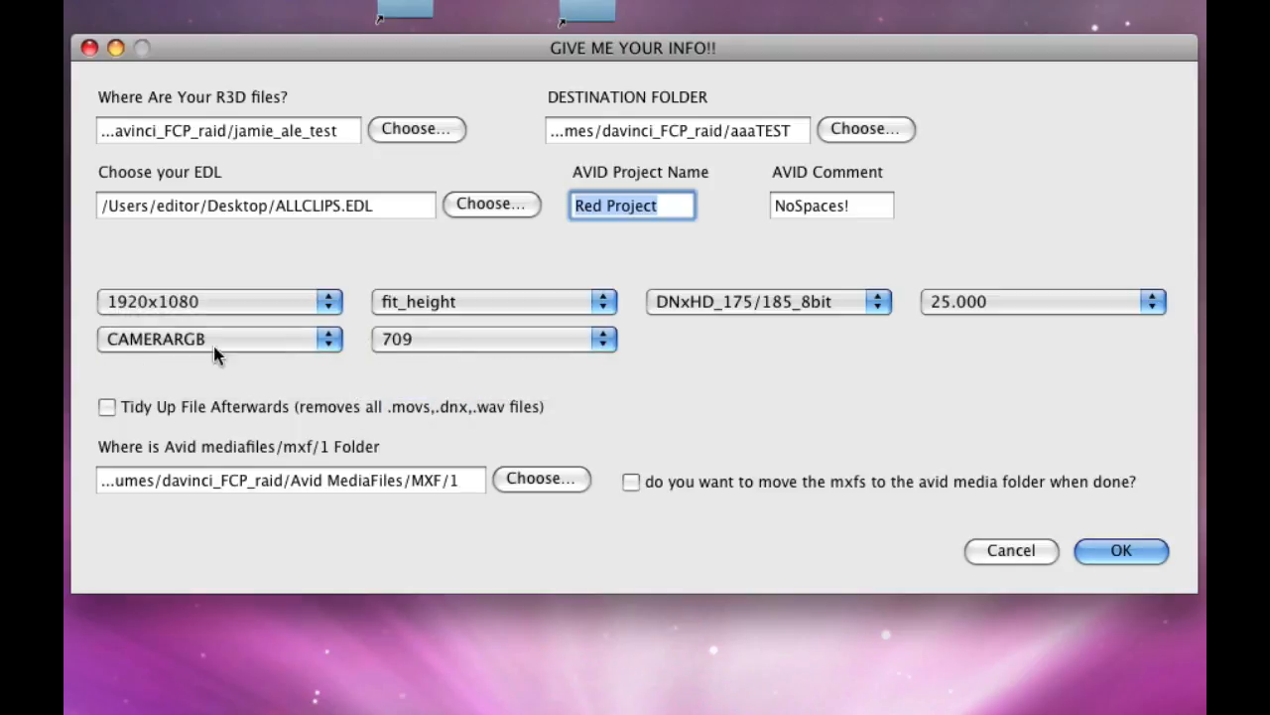
Enable tidying up files afterwards and moving the MXFs to the Avid media folder, and start the online conversion
click(627, 484)
click(318, 342)
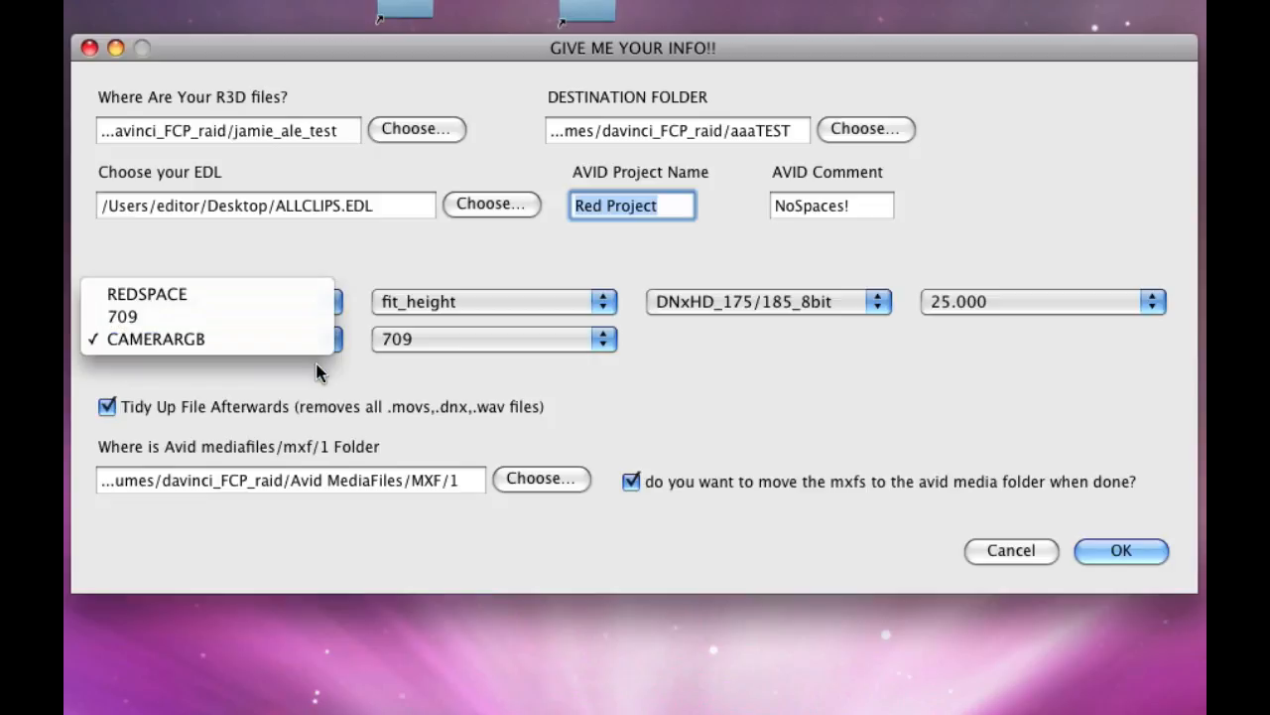
click(318, 371)
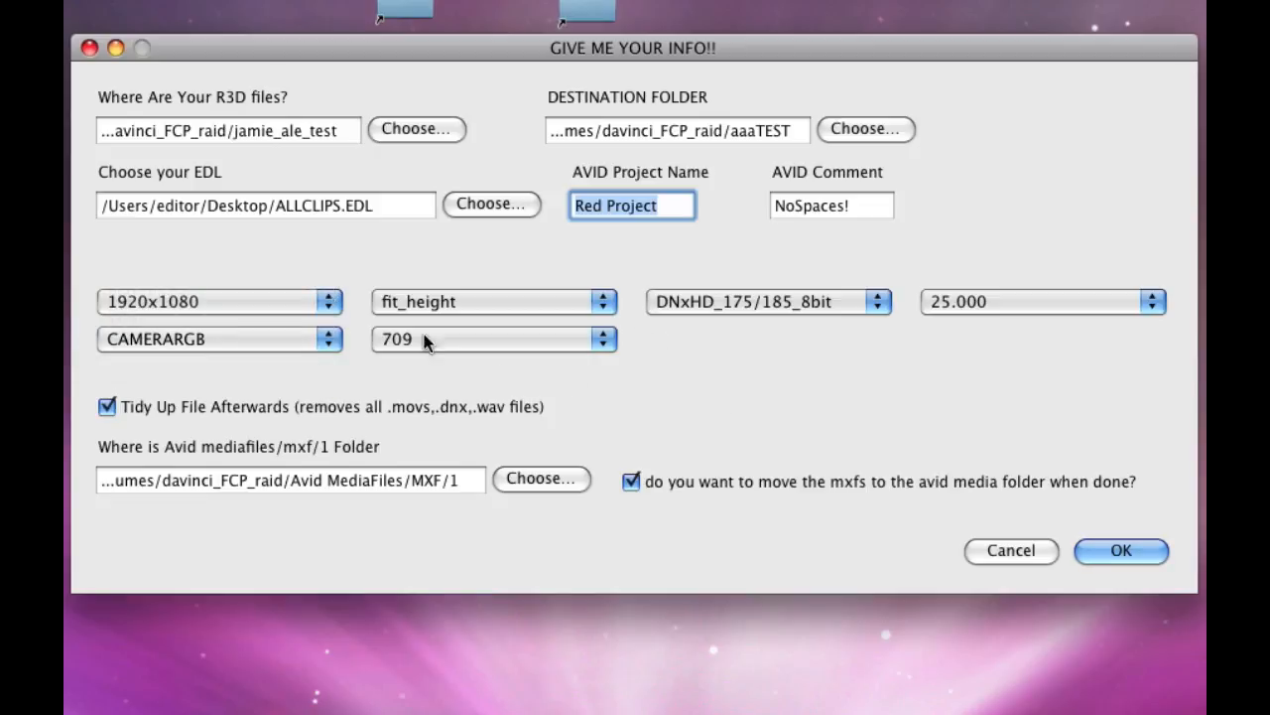
click(330, 339)
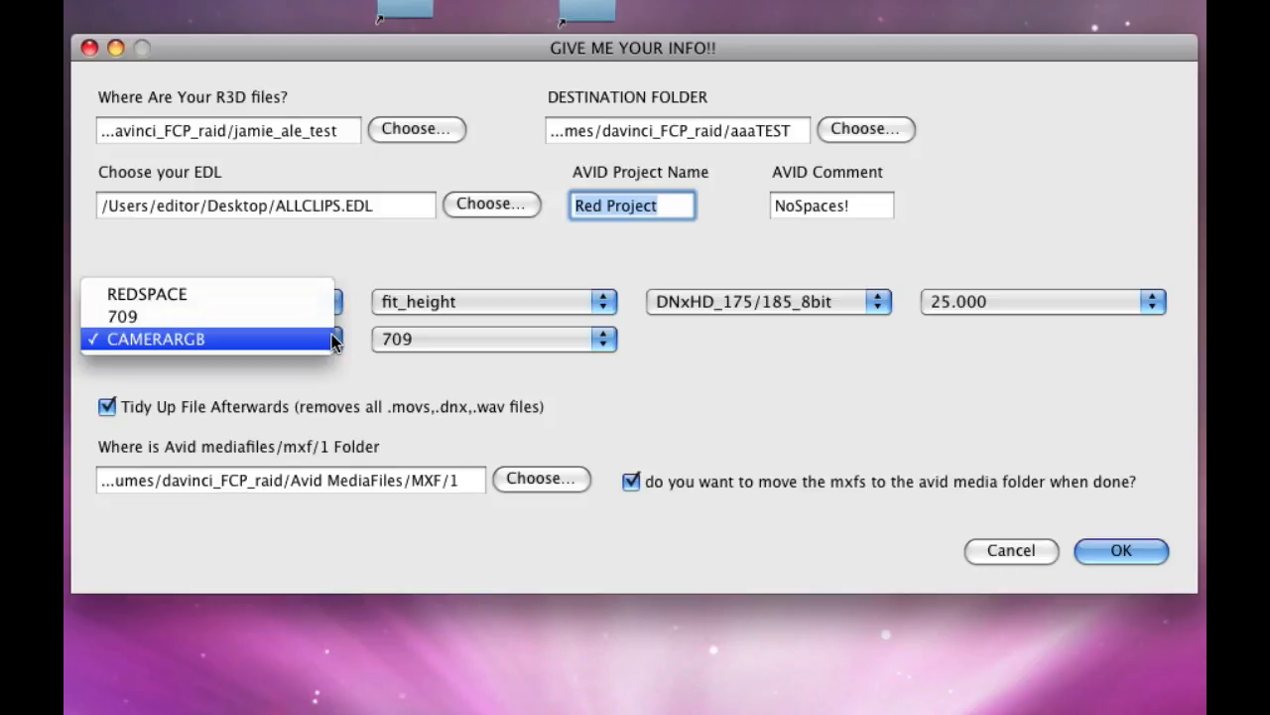
click(341, 372)
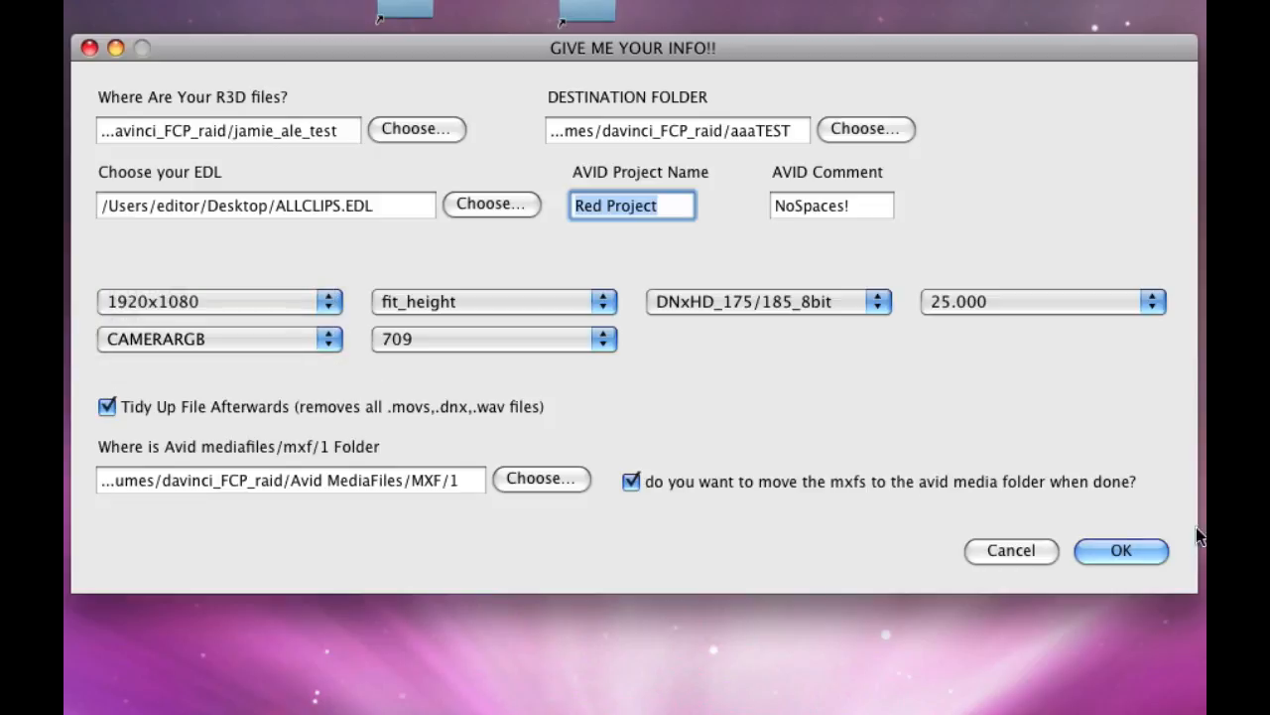
click(1150, 553)
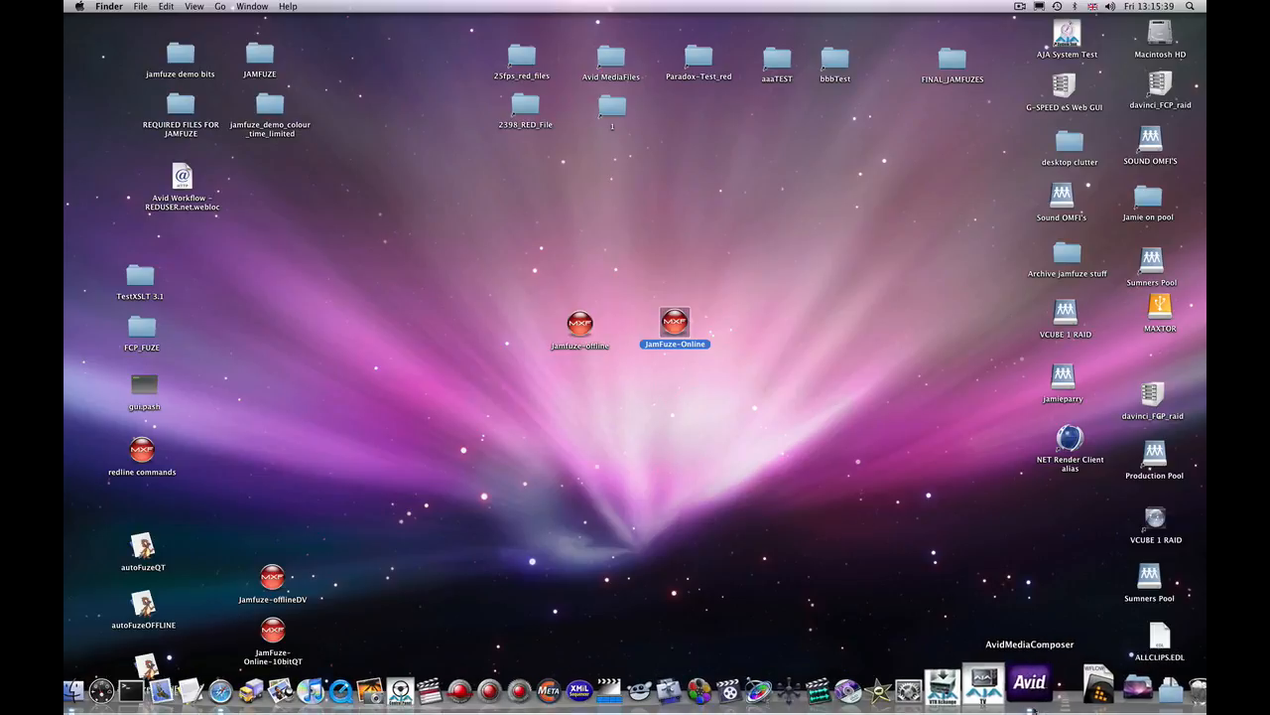
Switch to Avid Media Composer and scrub through the best edit everrrr sequence to review the offline cut
click(1032, 691)
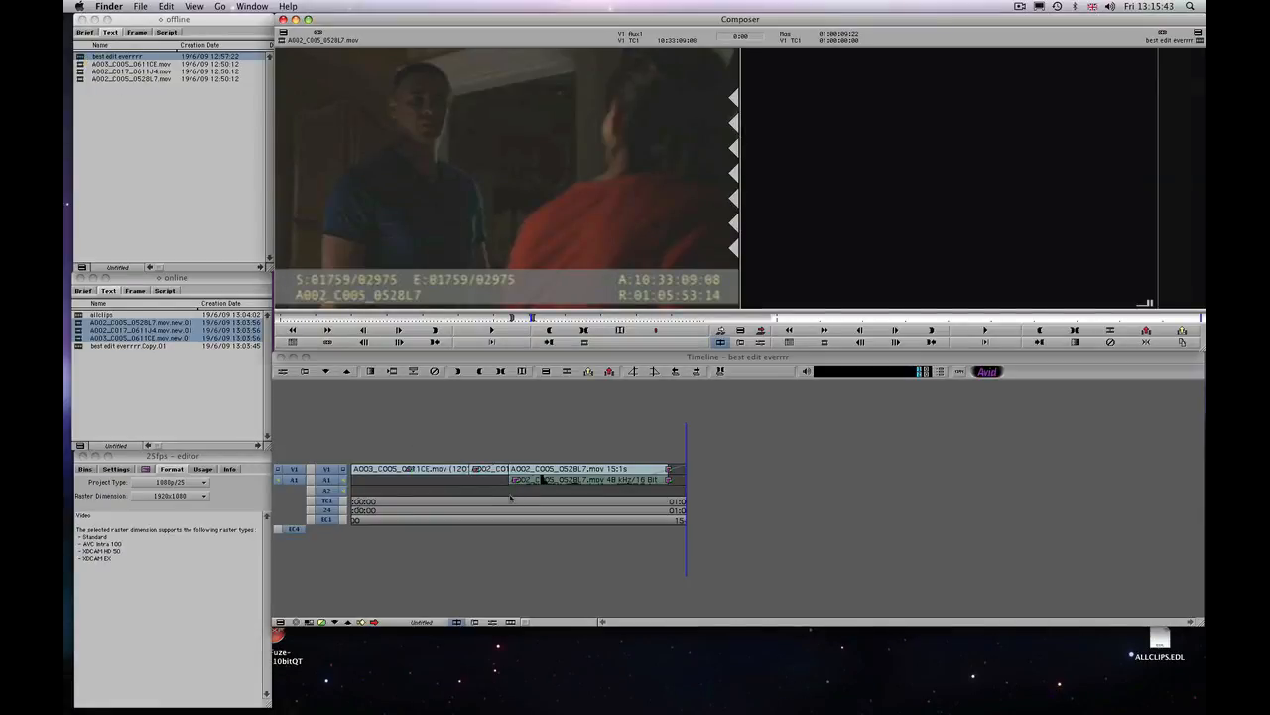
click(545, 482)
drag(531, 488, 357, 491)
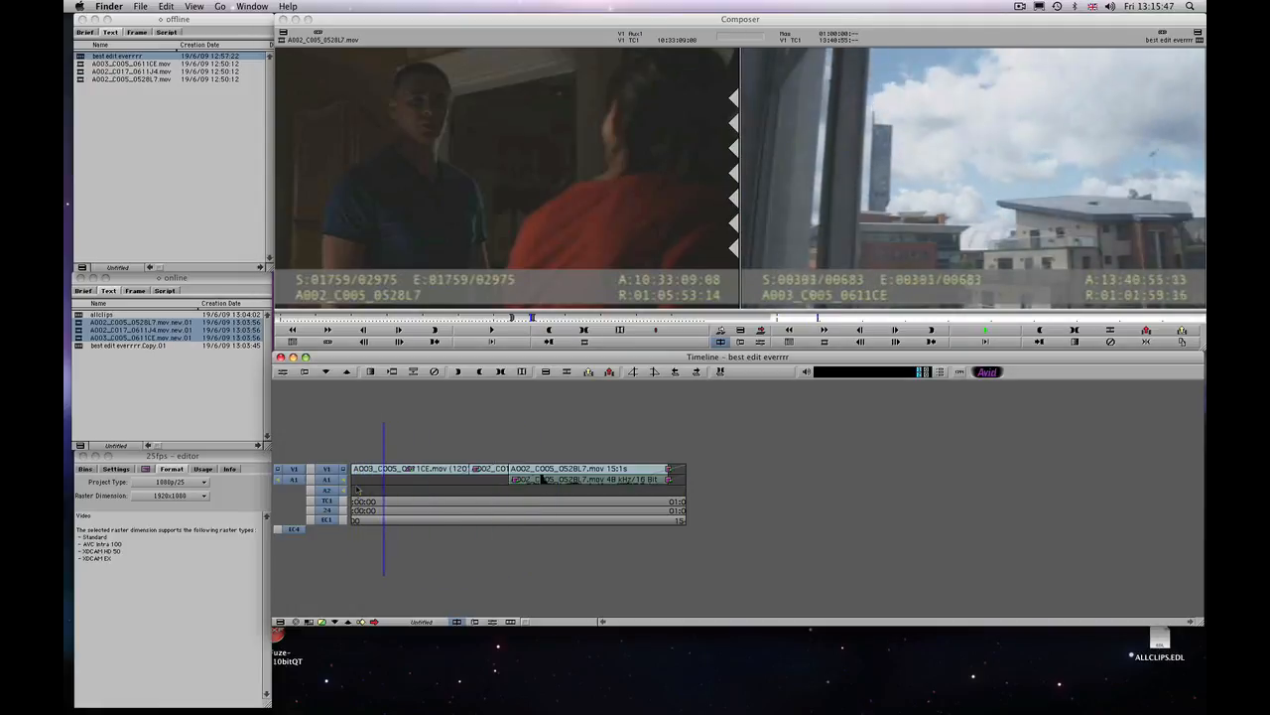
drag(475, 484, 689, 490)
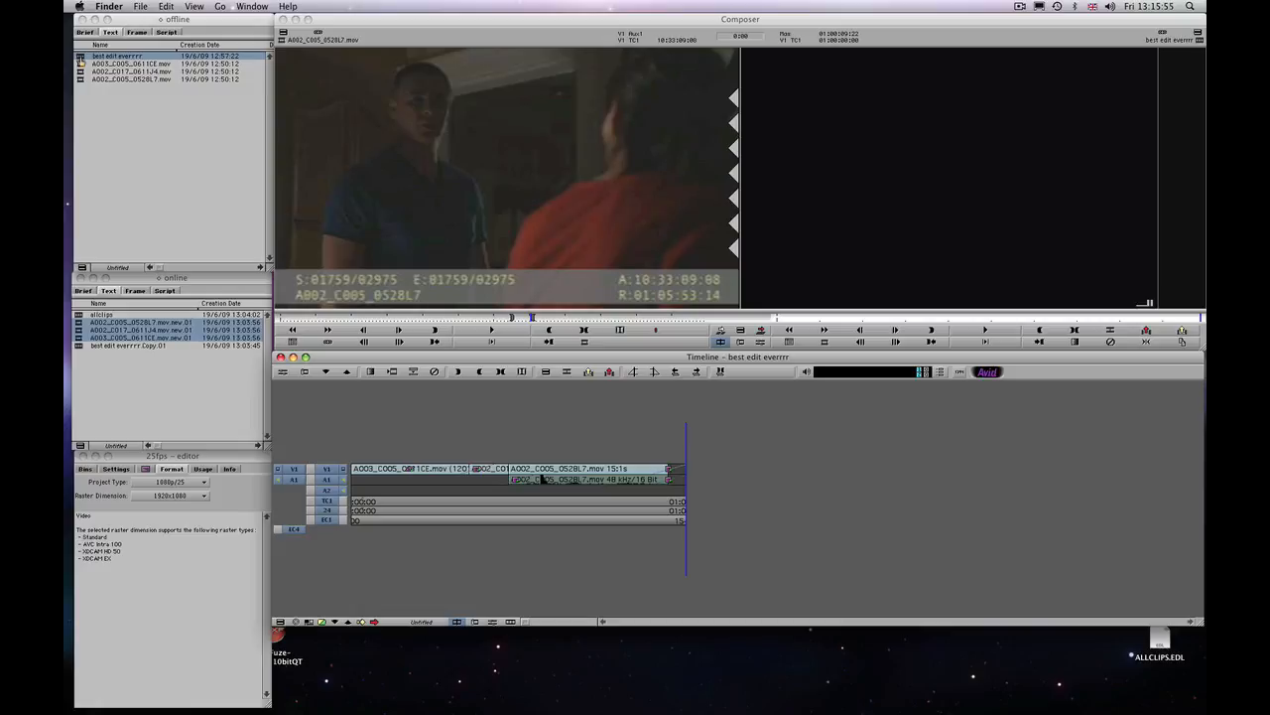
Relink the best edit everrrr sequence to the current project's video format (1080p/25) at Highest Quality, creating a new sequence
right_click(81, 56)
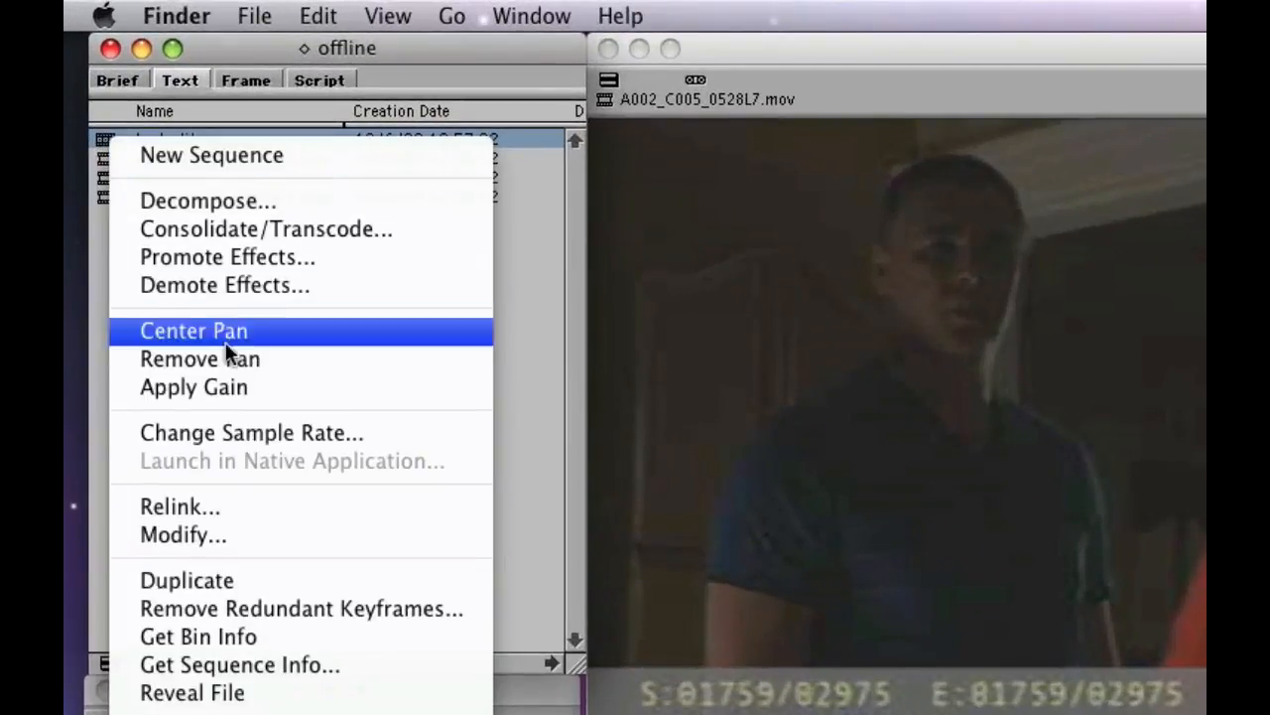
click(243, 508)
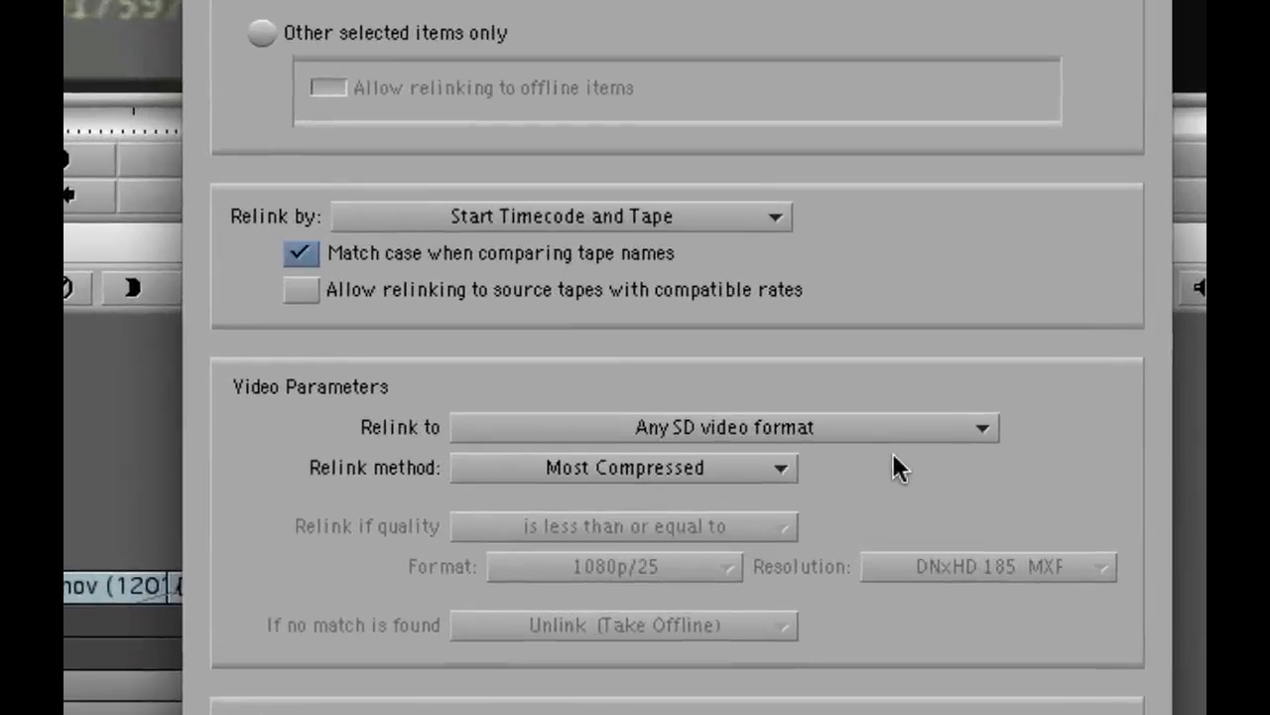
click(811, 487)
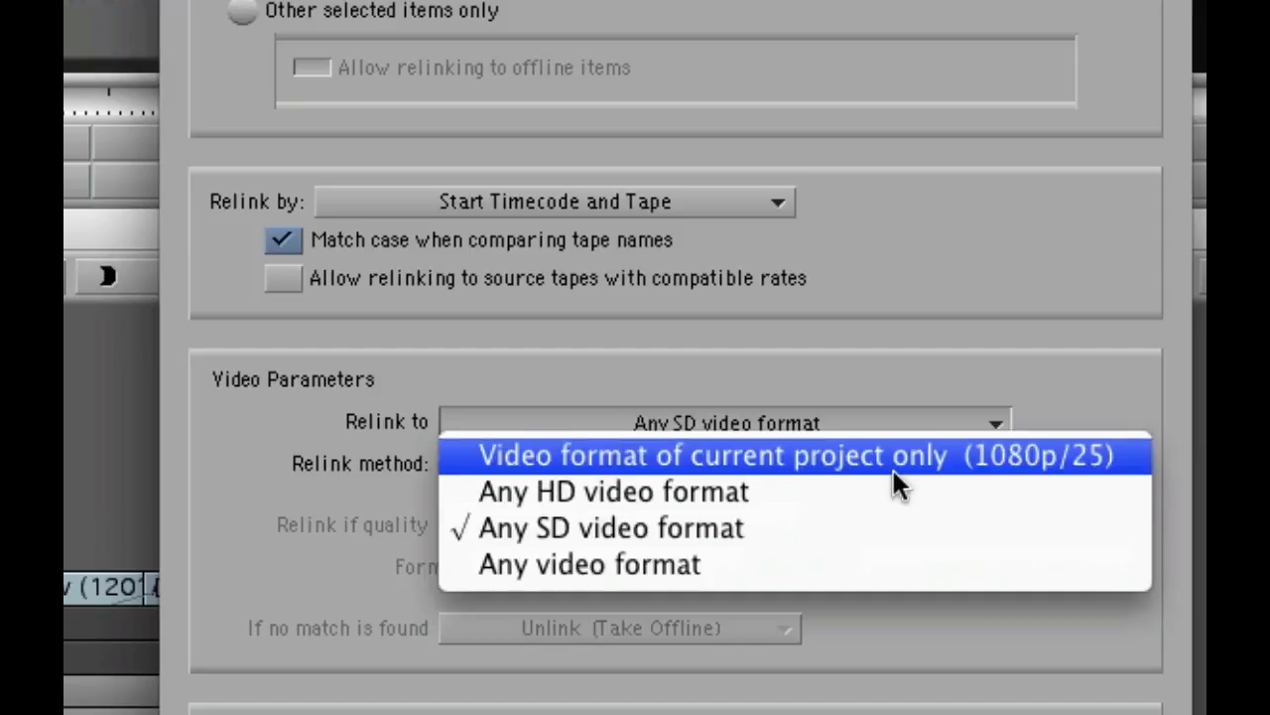
click(891, 462)
click(701, 464)
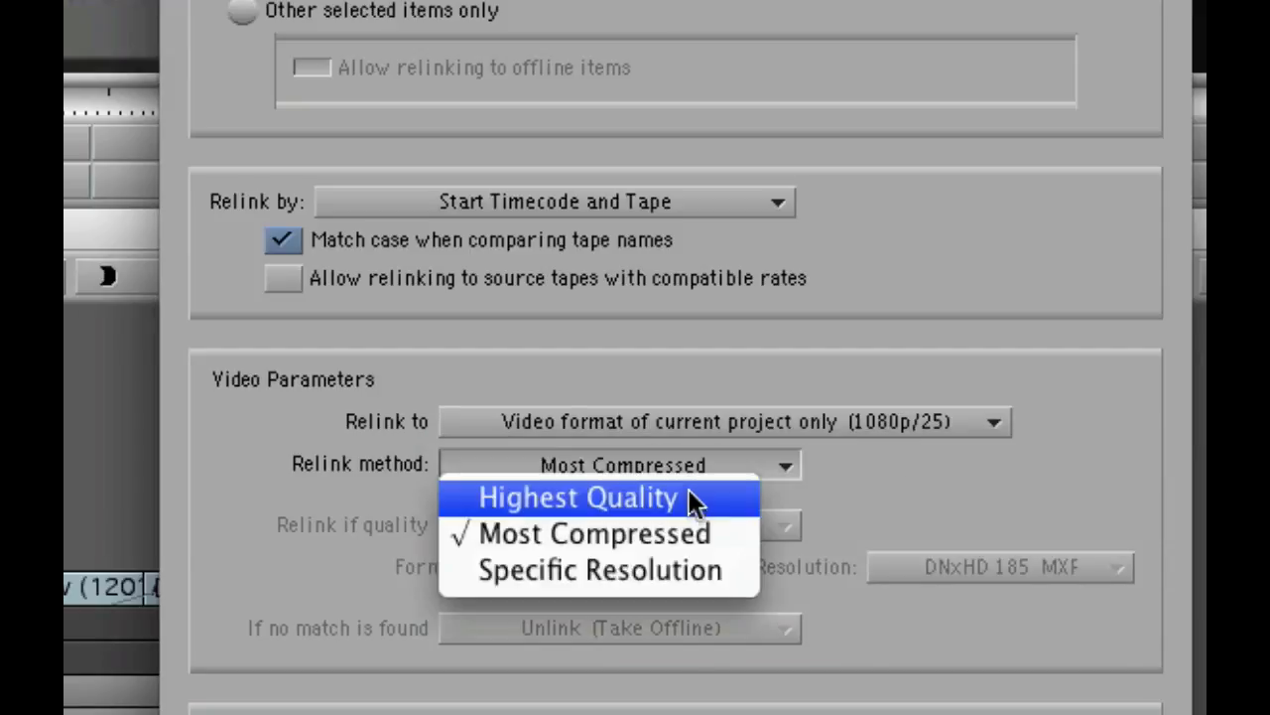
click(691, 502)
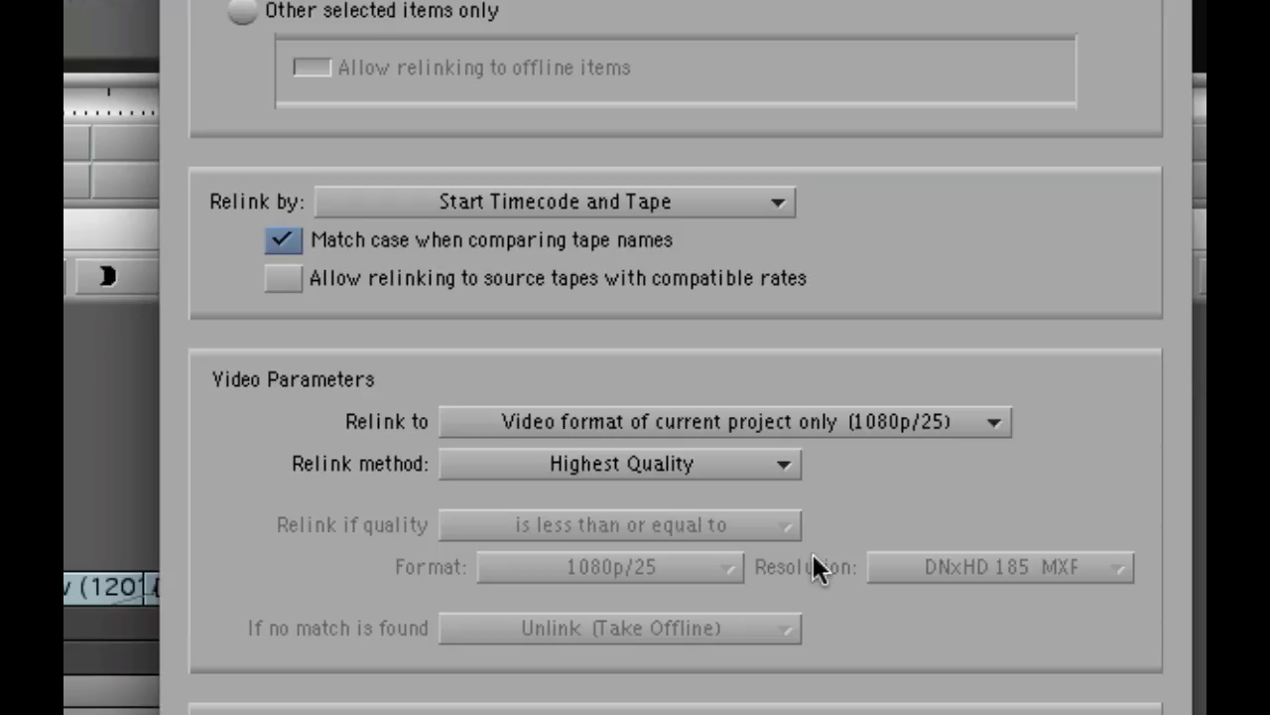
scroll(397, 652, down, 5)
click(227, 578)
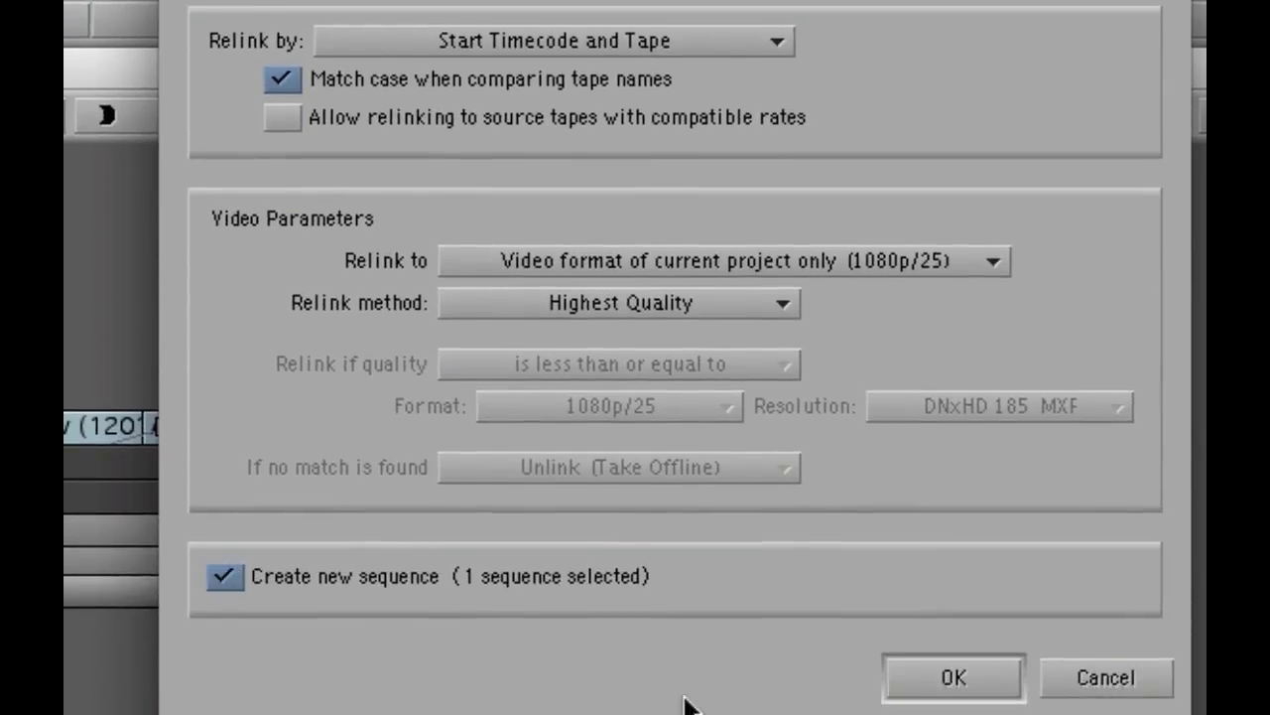
click(939, 683)
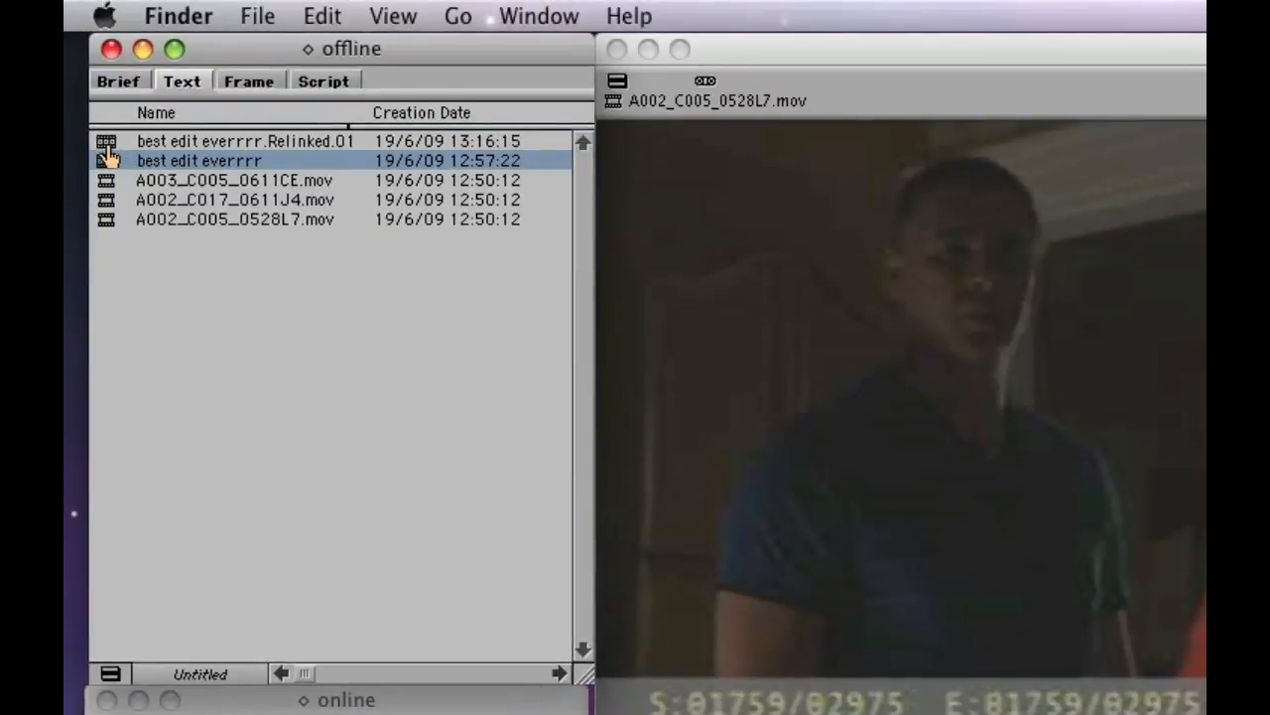
Rename the relinked sequence as online and load it into the timeline
click(171, 144)
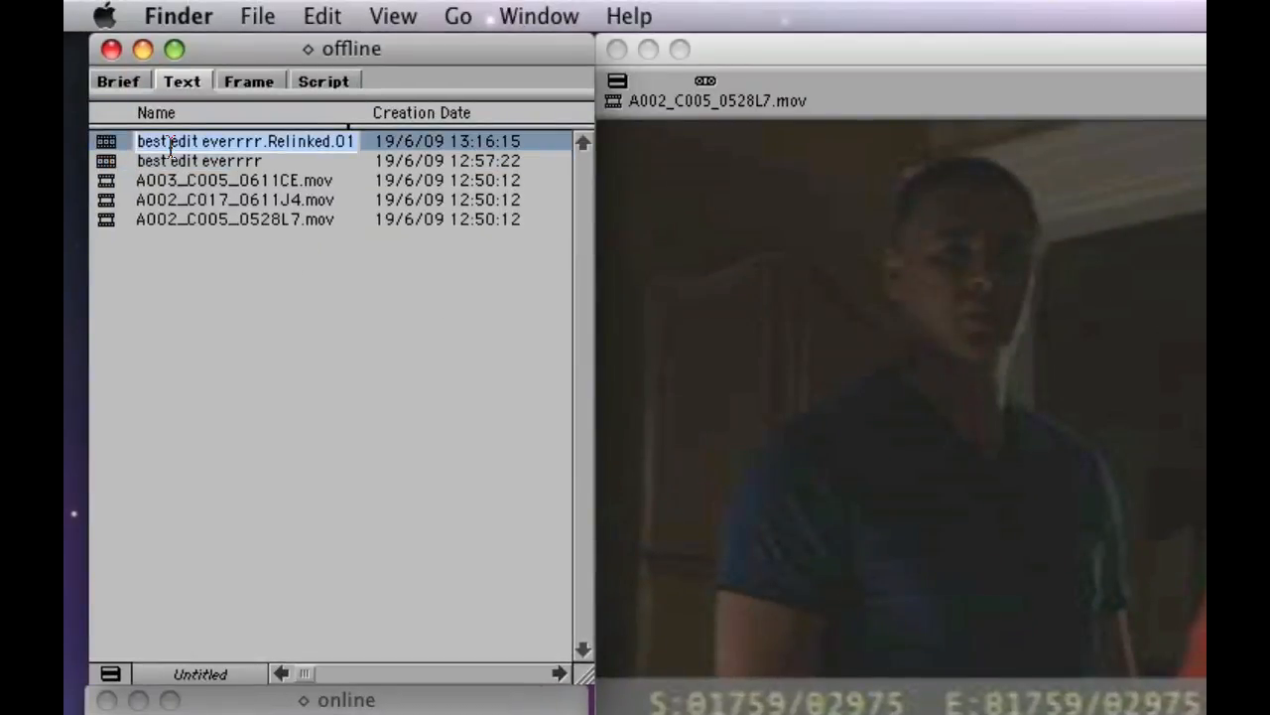
text(online)
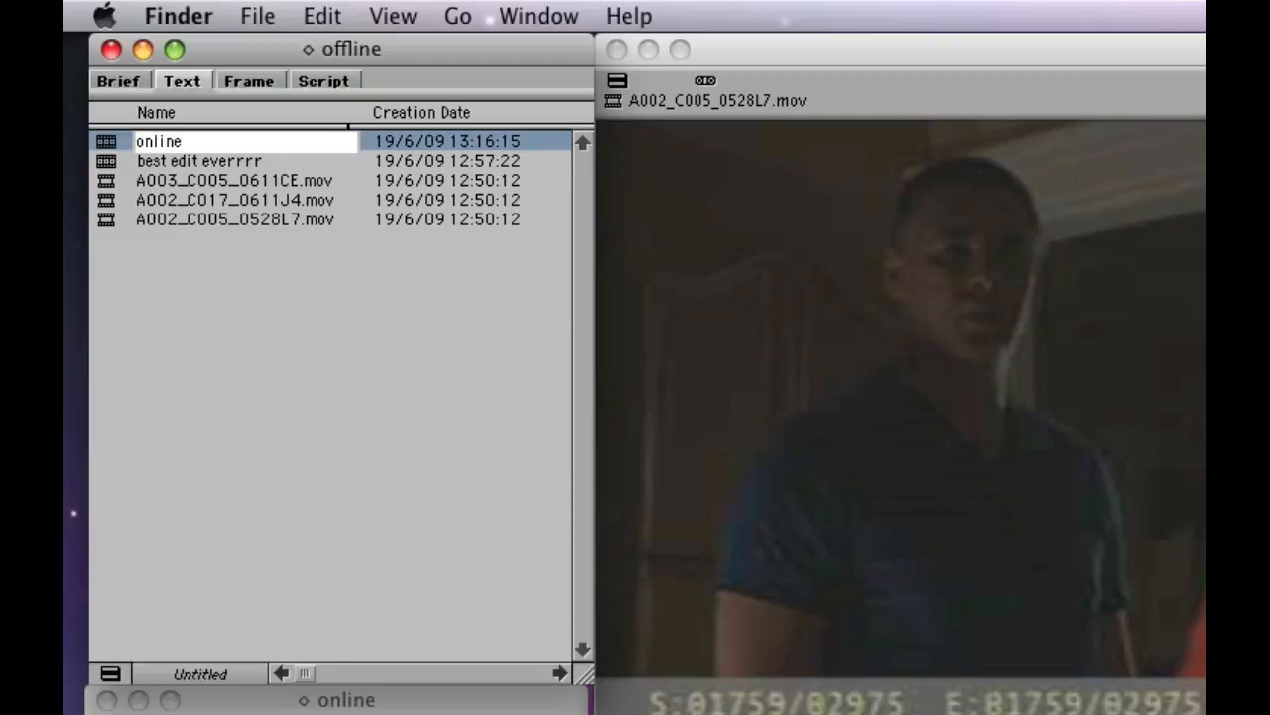
key(Return)
double_click(106, 141)
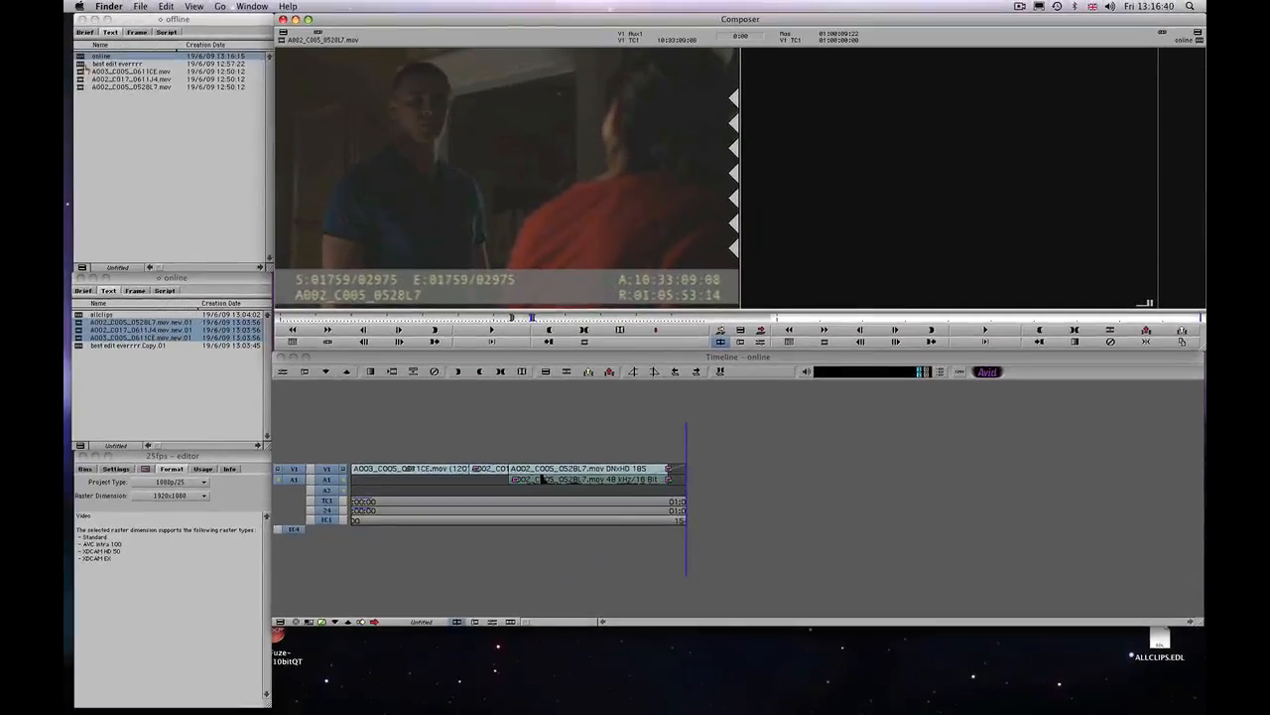
Load best edit everrrr as the source, gang it with the online sequence and scrub both to compare matching frames
drag(82, 65, 393, 138)
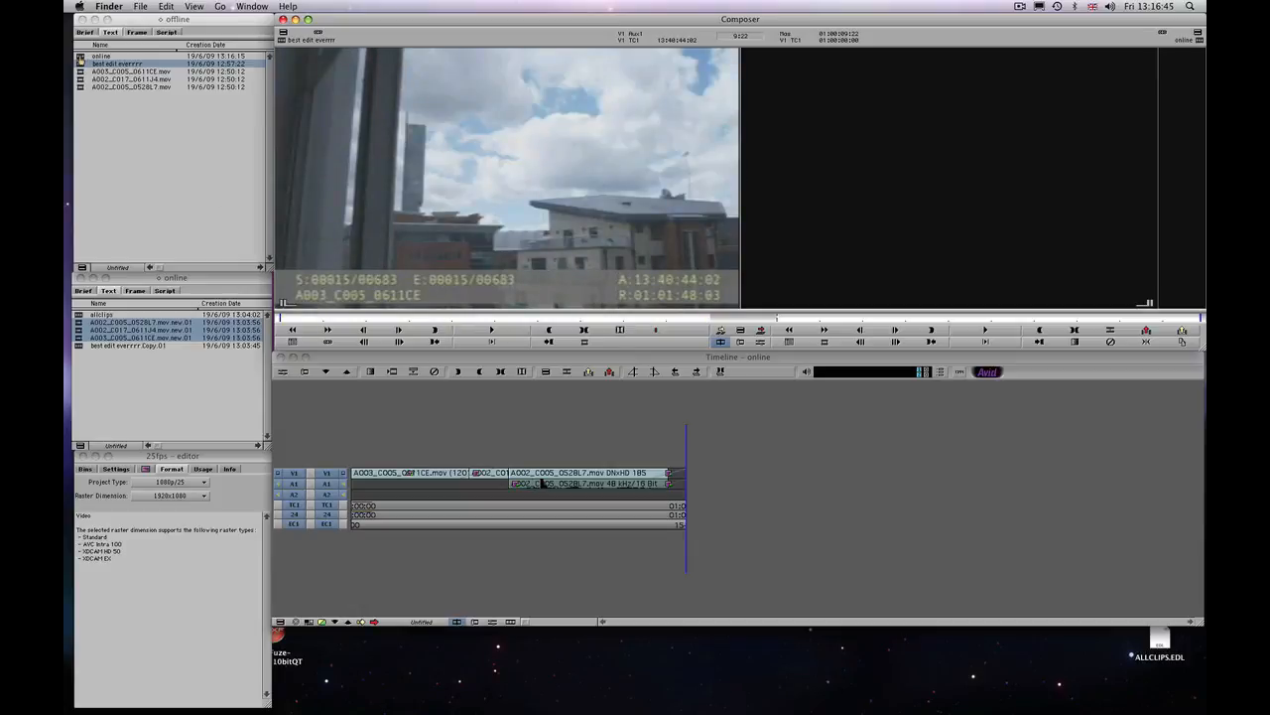
drag(823, 318, 756, 315)
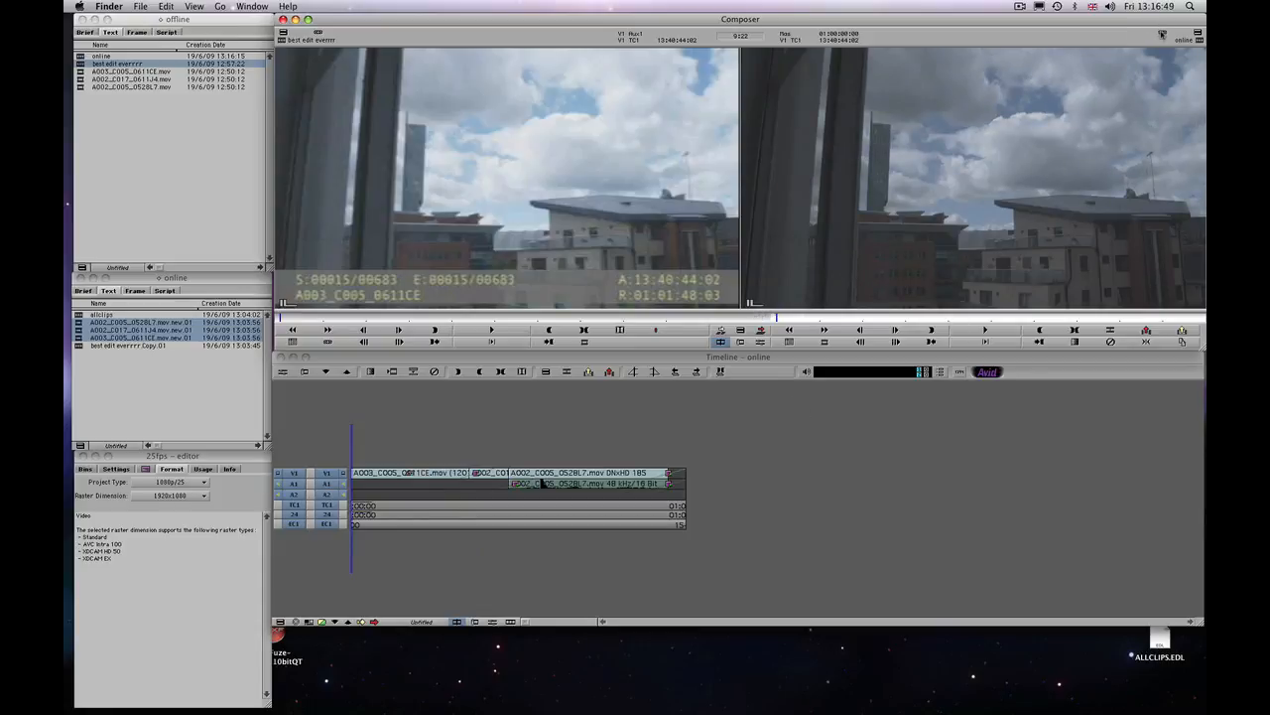
drag(777, 319, 977, 322)
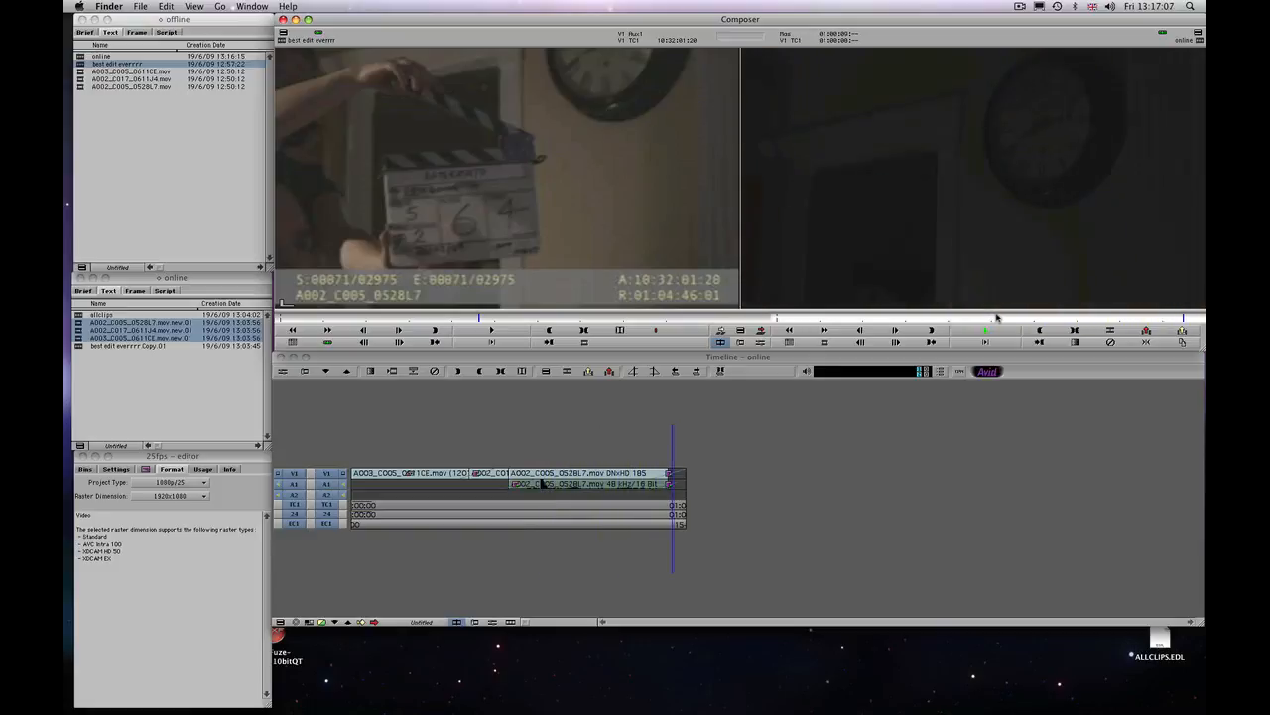
click(624, 473)
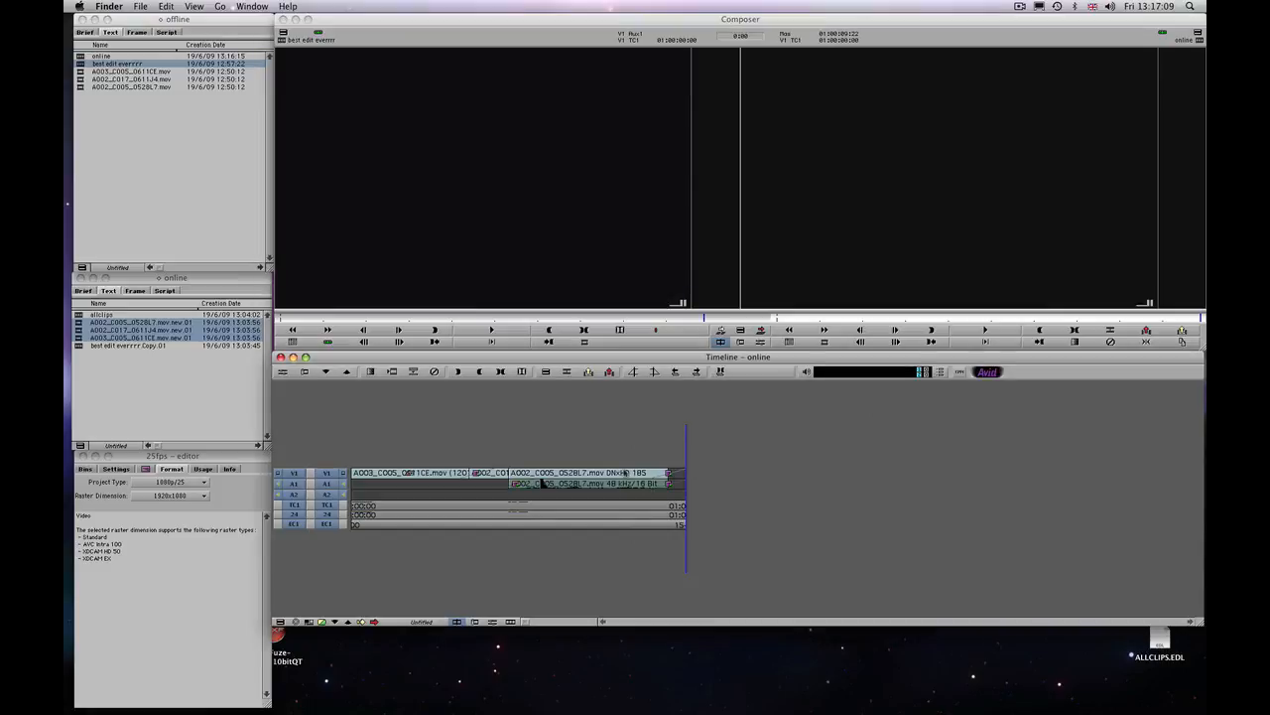
key(j)
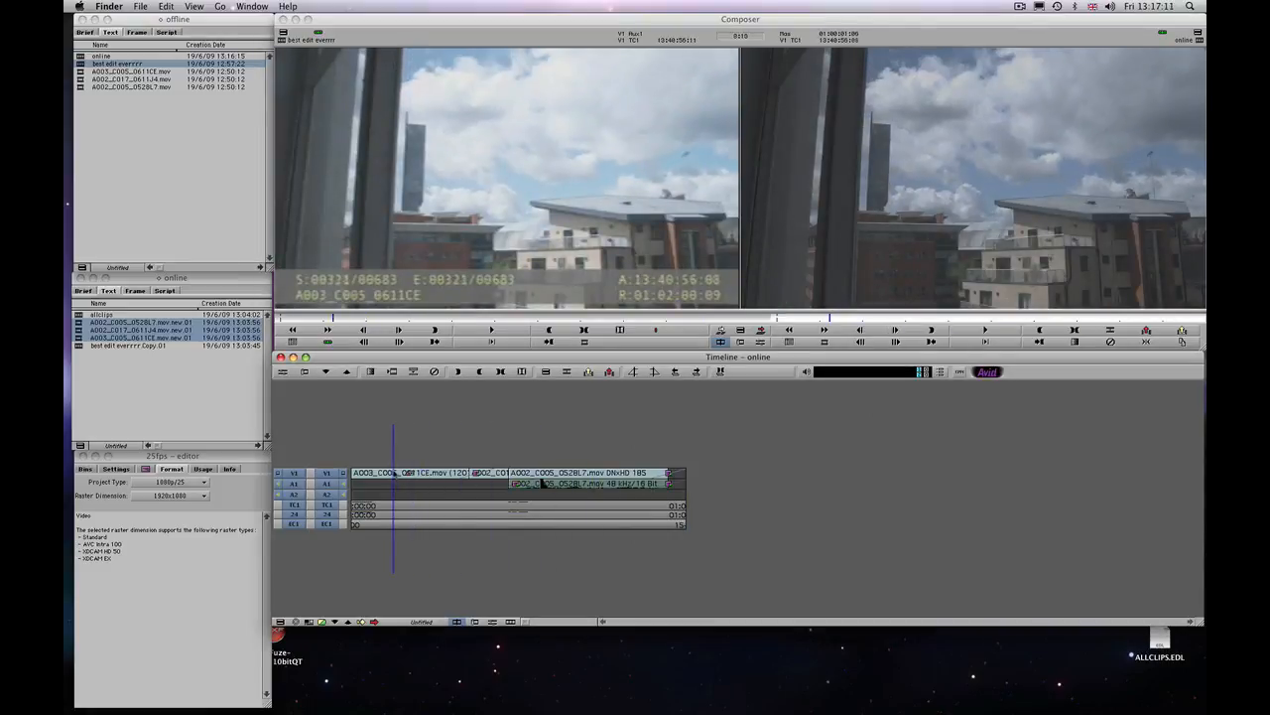